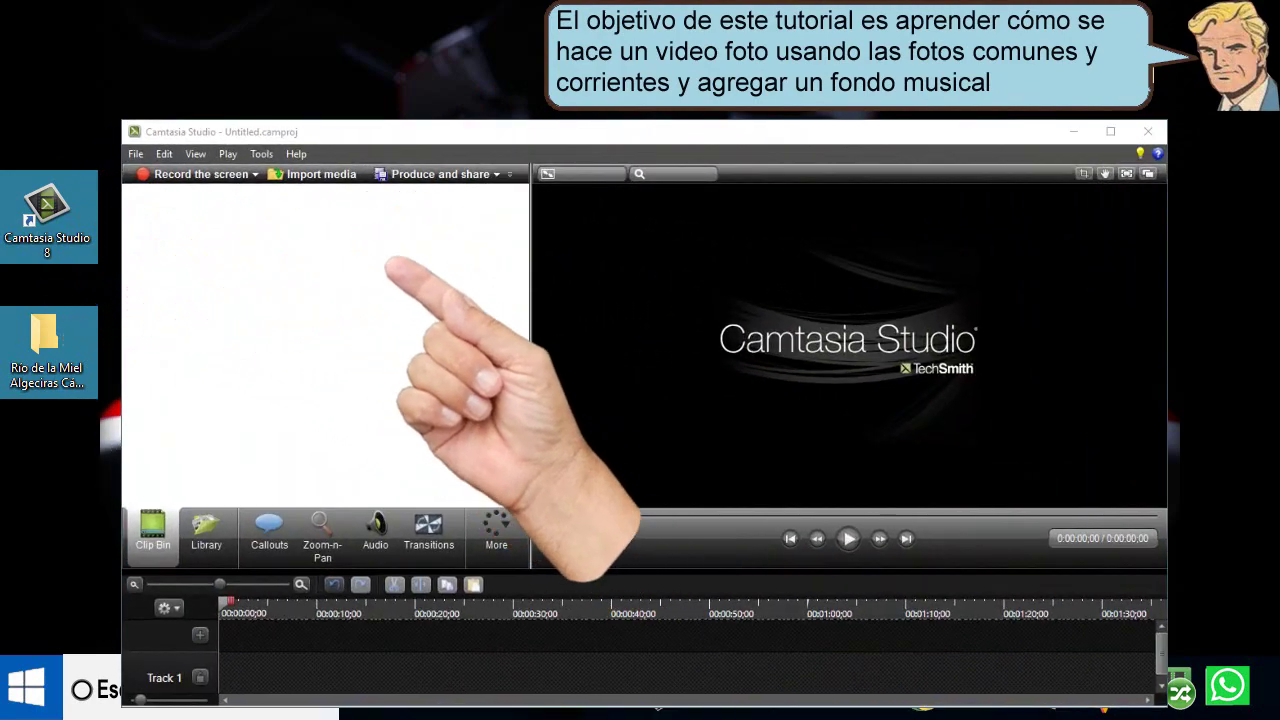
# Step: Import all the photos and the Careless Whisper MP3 from the "Río de la Miel Algeciras Cádiz fotos" folder and place the photos on Track 1
pyautogui.click(303, 175)
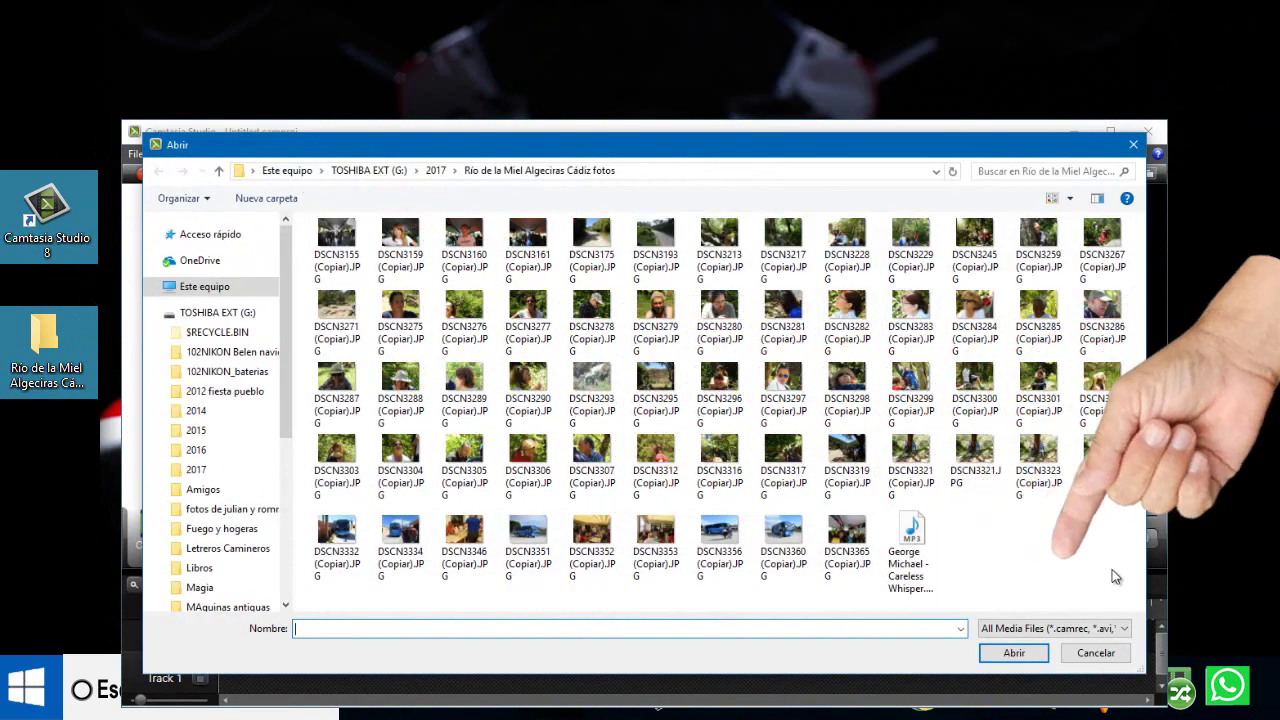
pyautogui.moveTo(1112, 569); pyautogui.dragTo(306, 214)
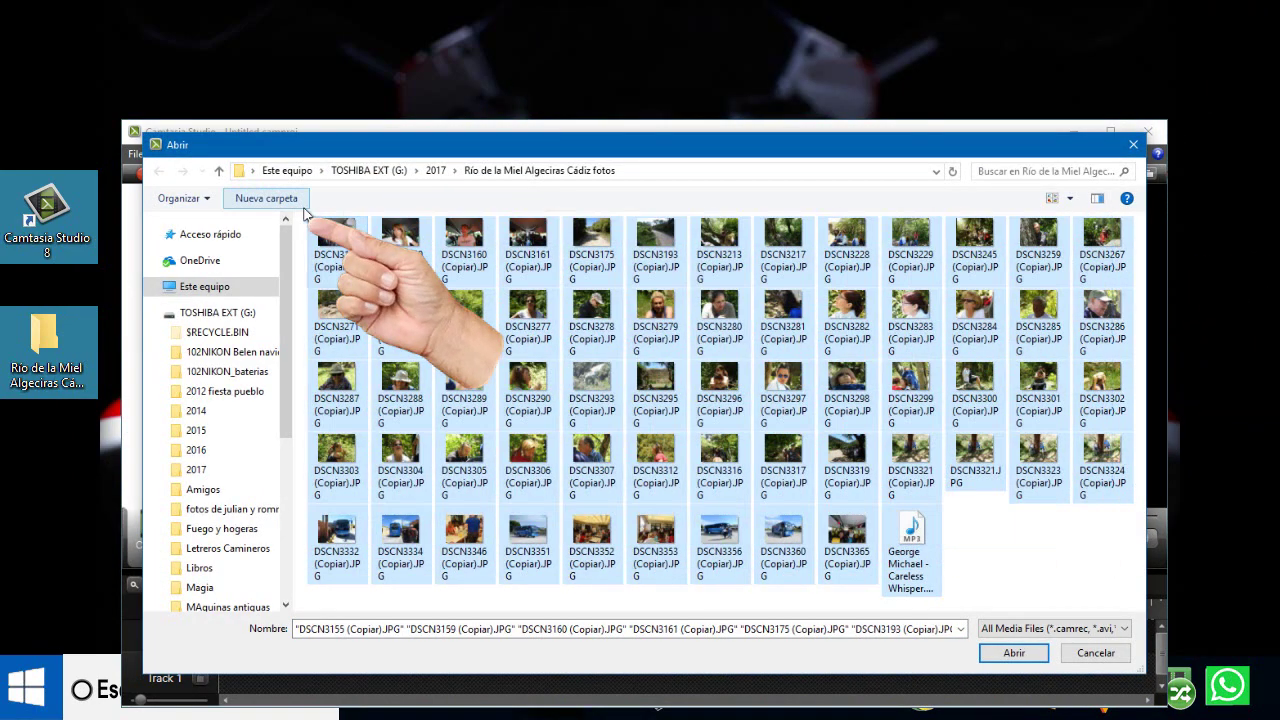
pyautogui.click(1013, 653)
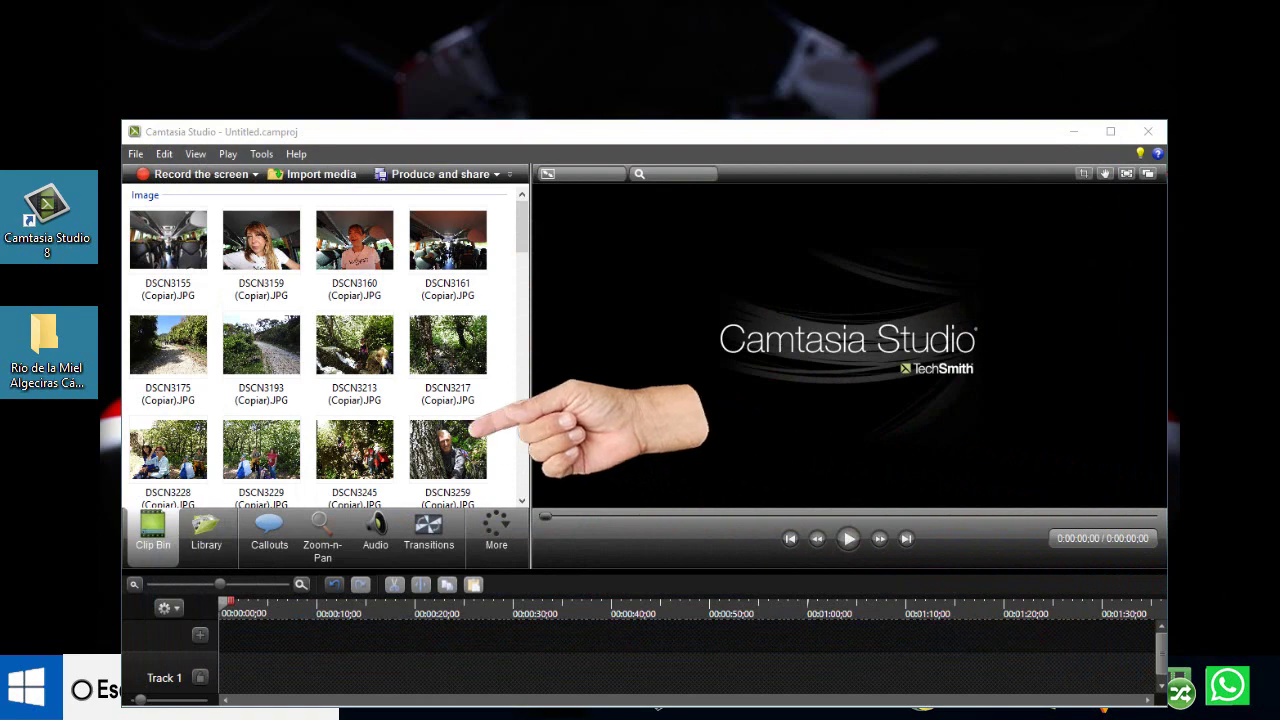
pyautogui.hotkey('ctrl', 'a')
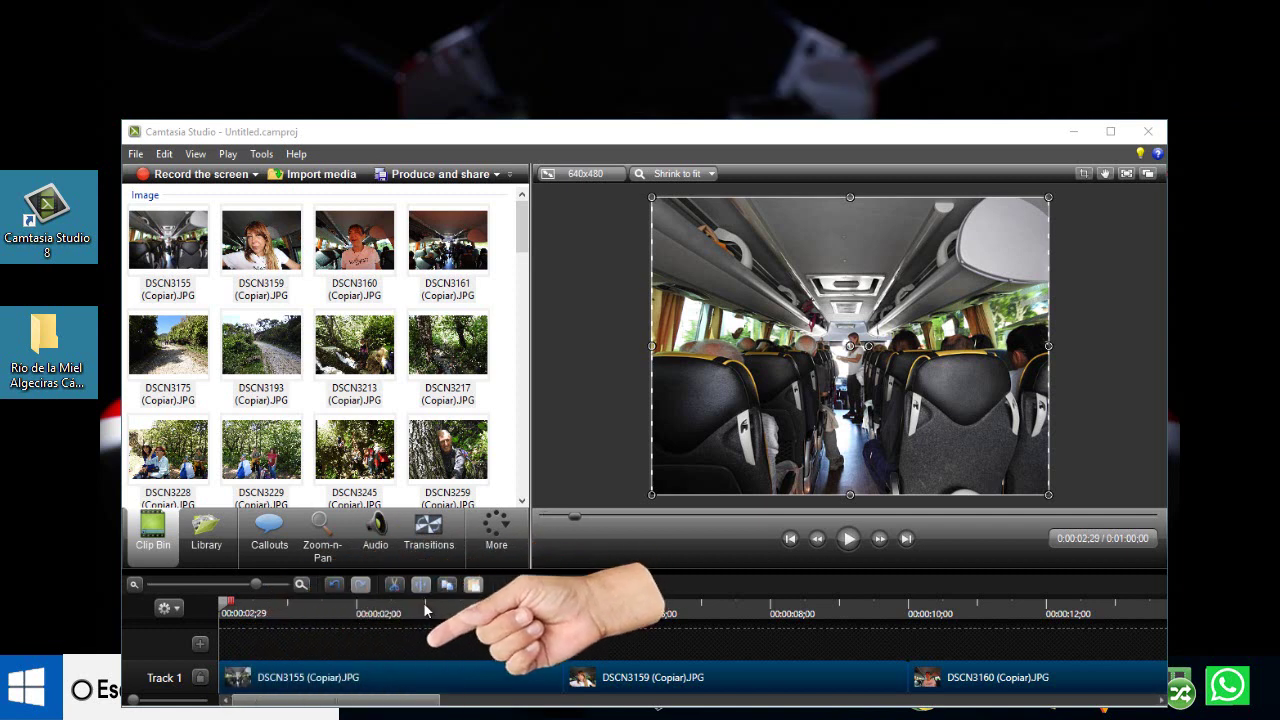
# Step: Cut the stretch from 0:00:02;29 to 0:00:06;29 out of the timeline to shorten the first two photos
pyautogui.click(425, 612)
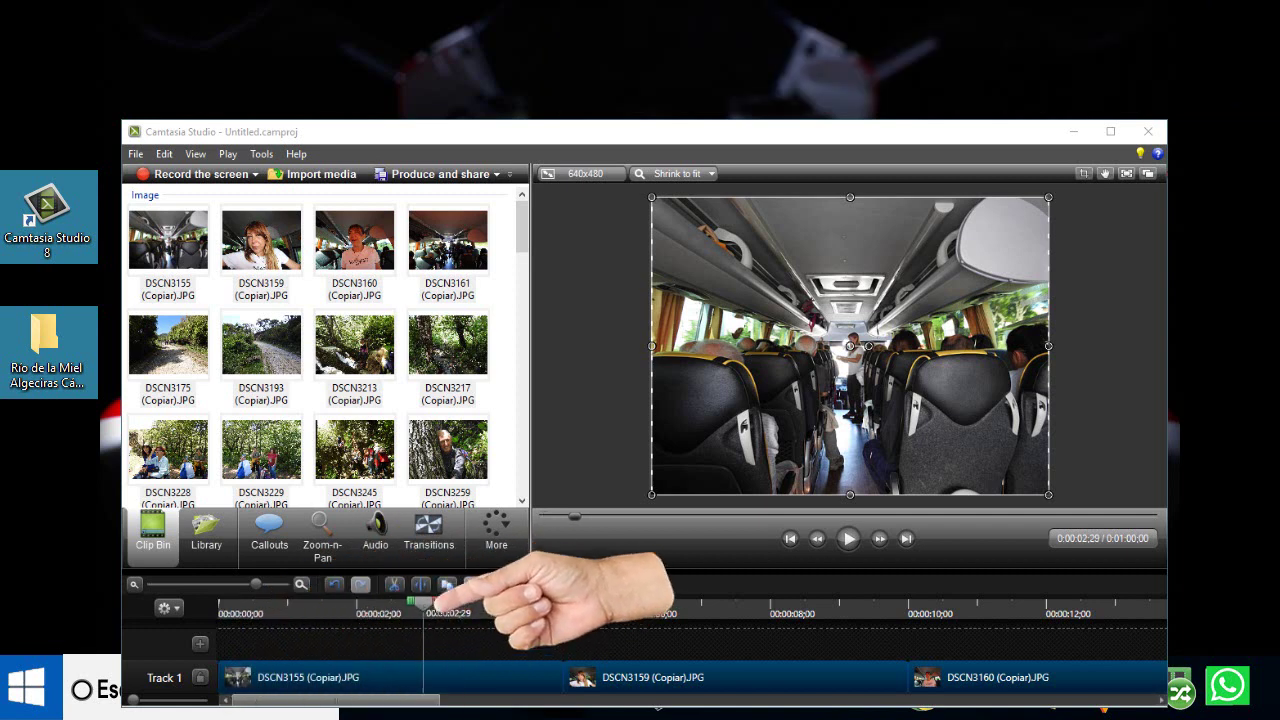
pyautogui.moveTo(425, 612); pyautogui.dragTo(706, 621)
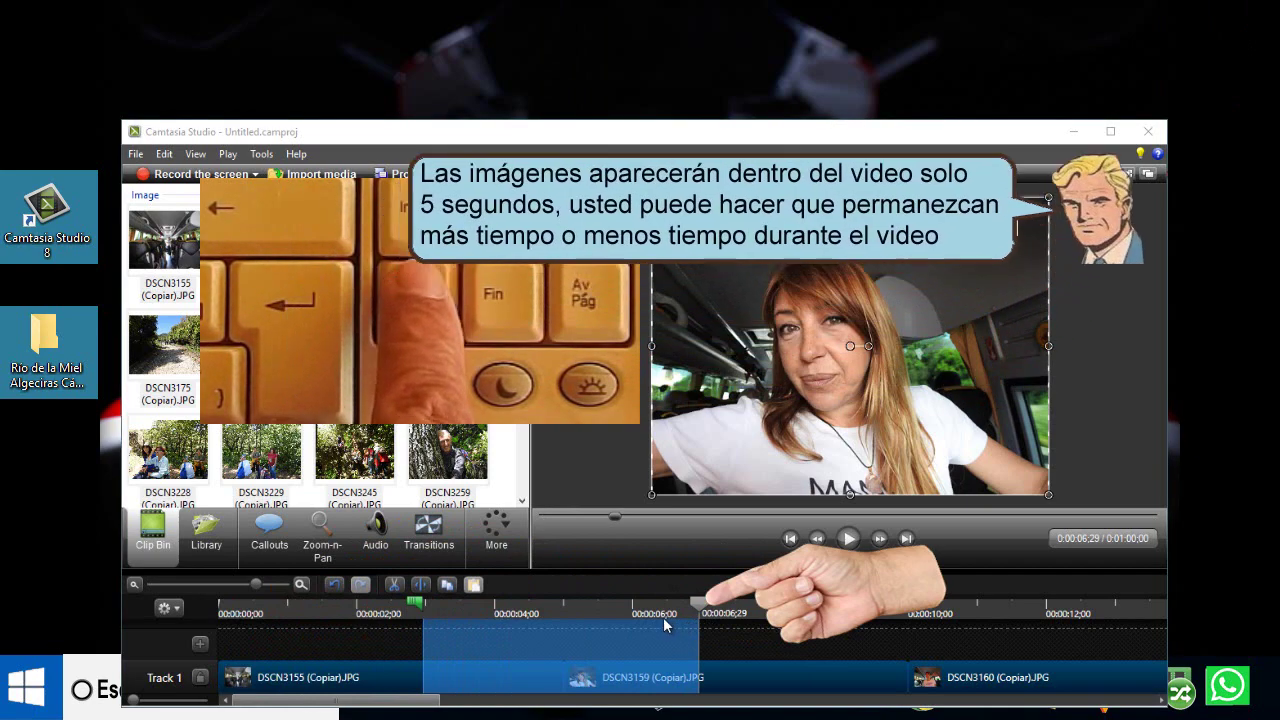
pyautogui.press('Delete')
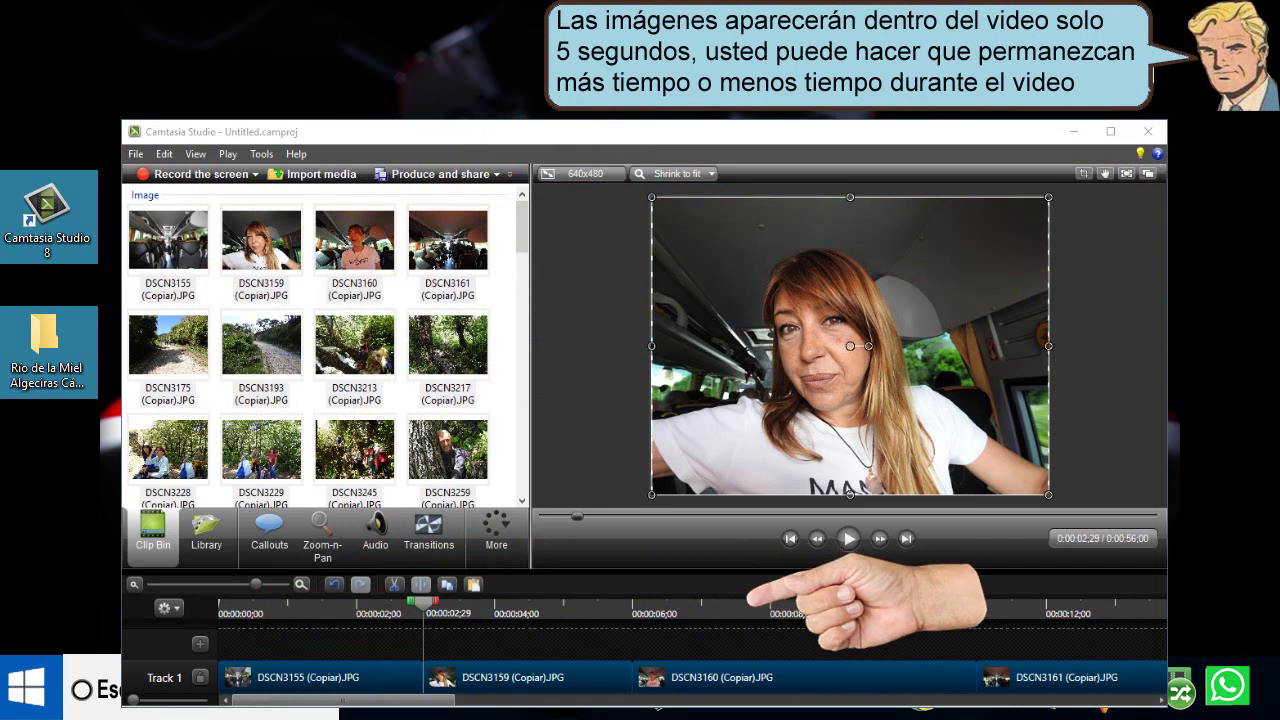
# Step: Cut the stretch from 0:00:09;01 to 0:00:12;28 out of the timeline to shorten the third and fourth photos
pyautogui.click(840, 610)
pyautogui.click(840, 610)
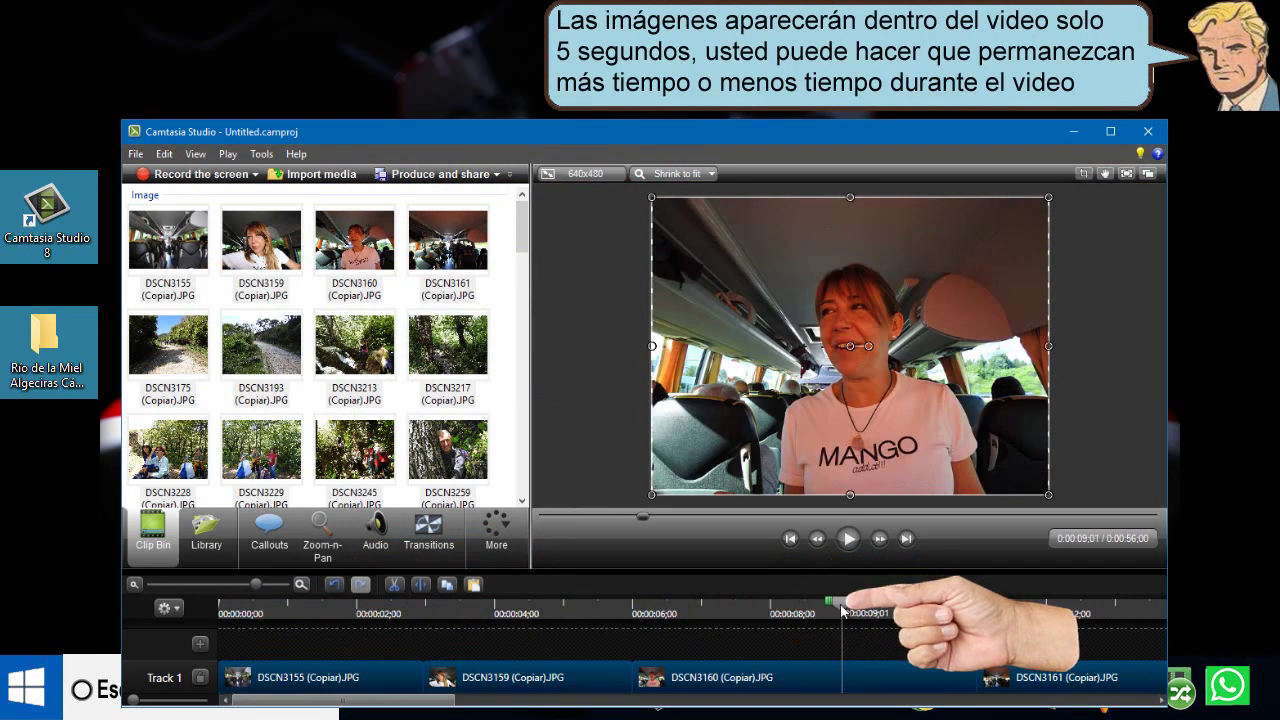
pyautogui.moveTo(840, 610); pyautogui.dragTo(1120, 622)
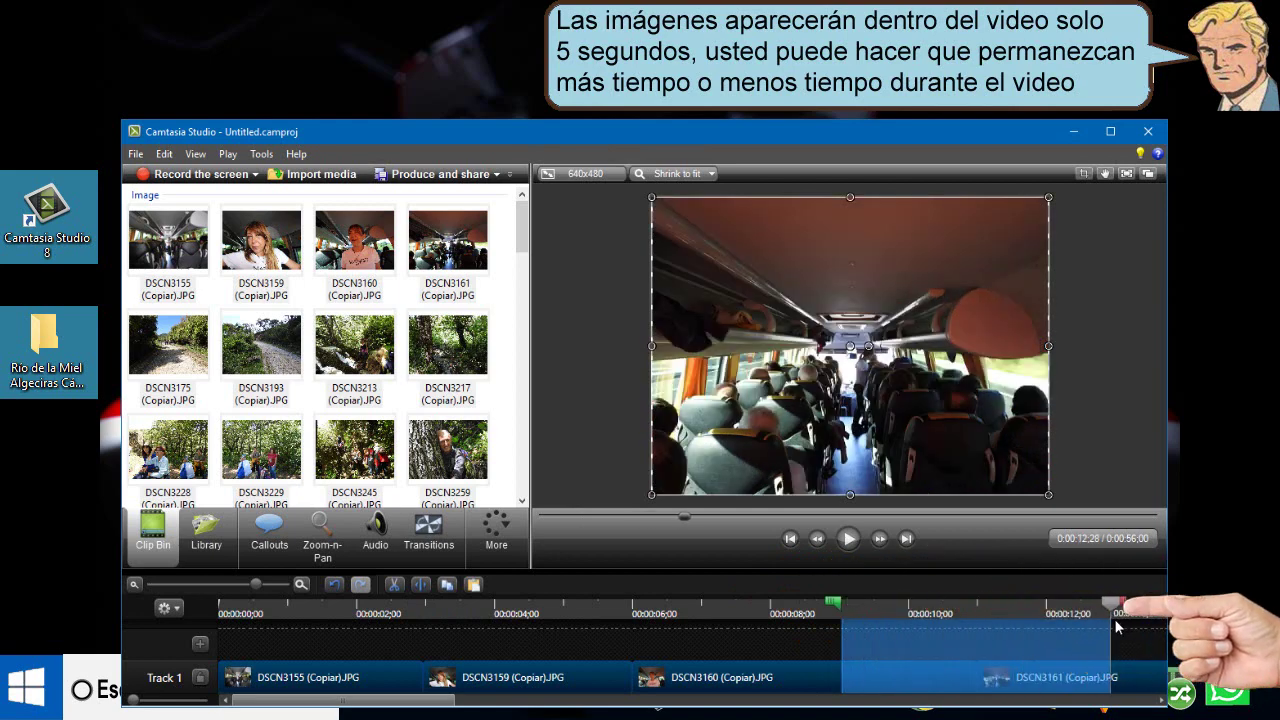
pyautogui.press('Delete')
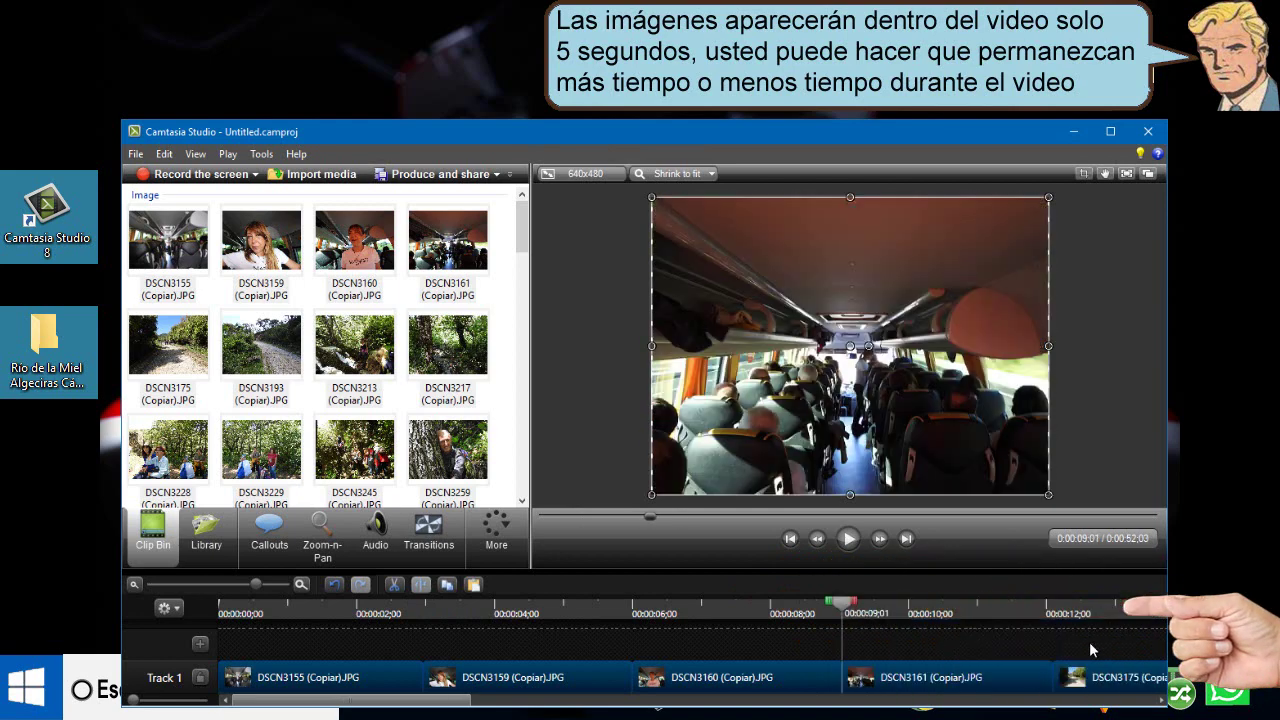
# Step: Preview the Circle reveal, Cube rotate and Circle stretch transitions
pyautogui.click(233, 586)
pyautogui.click(222, 586)
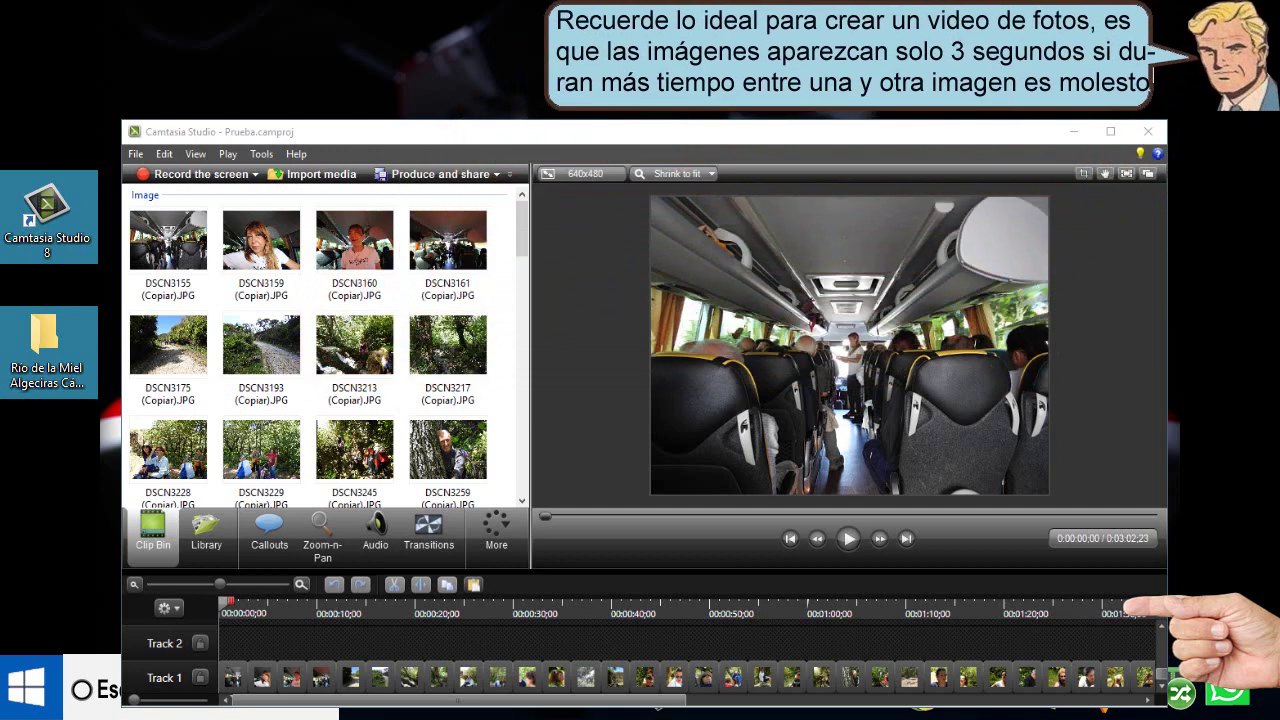
pyautogui.click(425, 535)
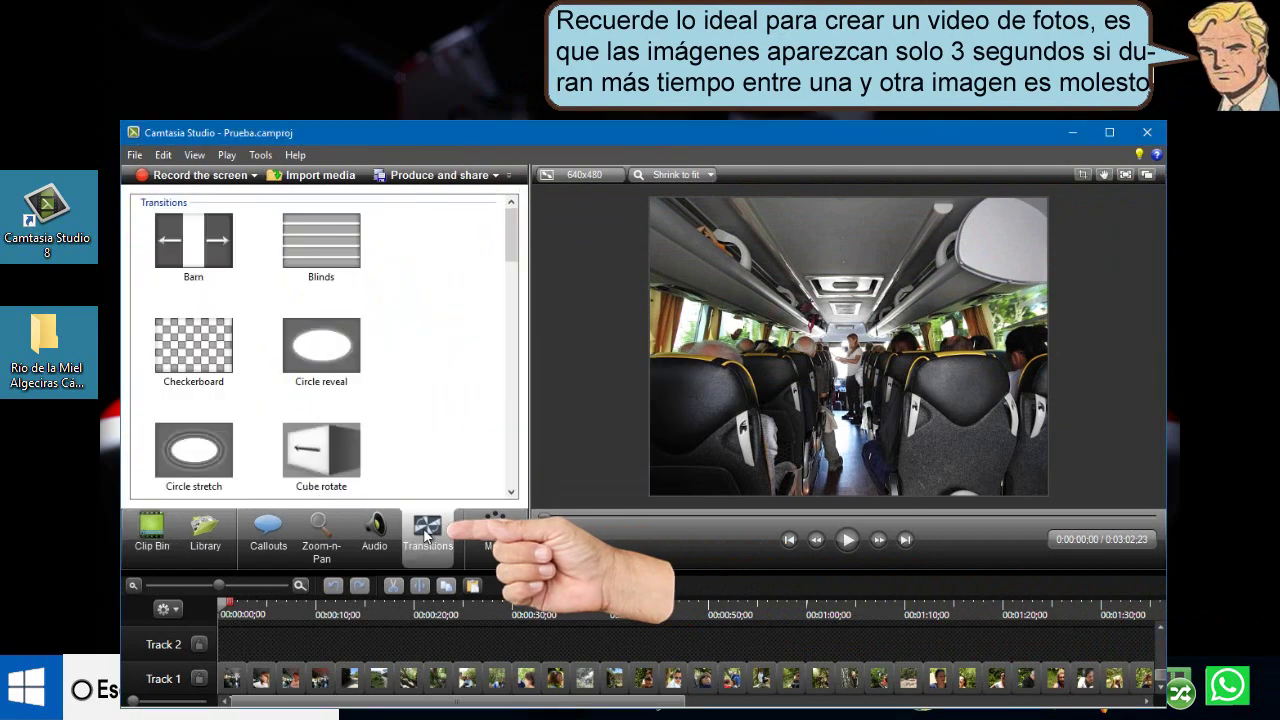
pyautogui.click(334, 350)
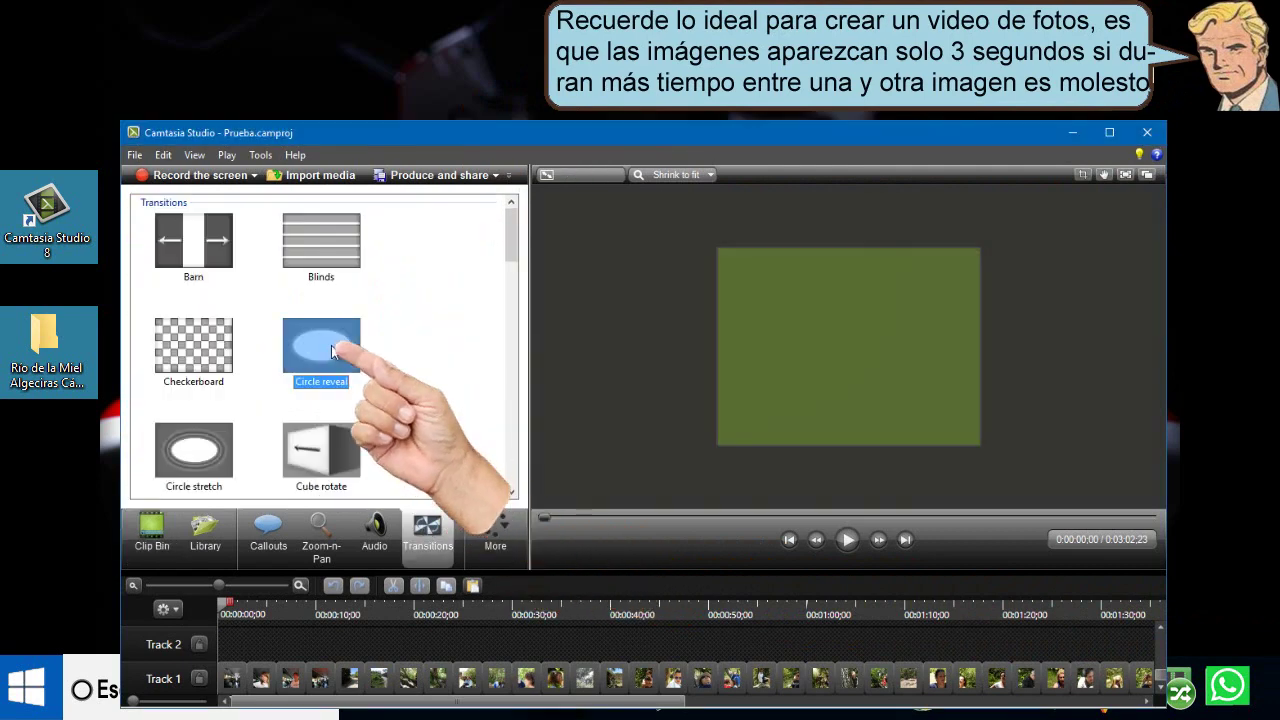
pyautogui.click(328, 447)
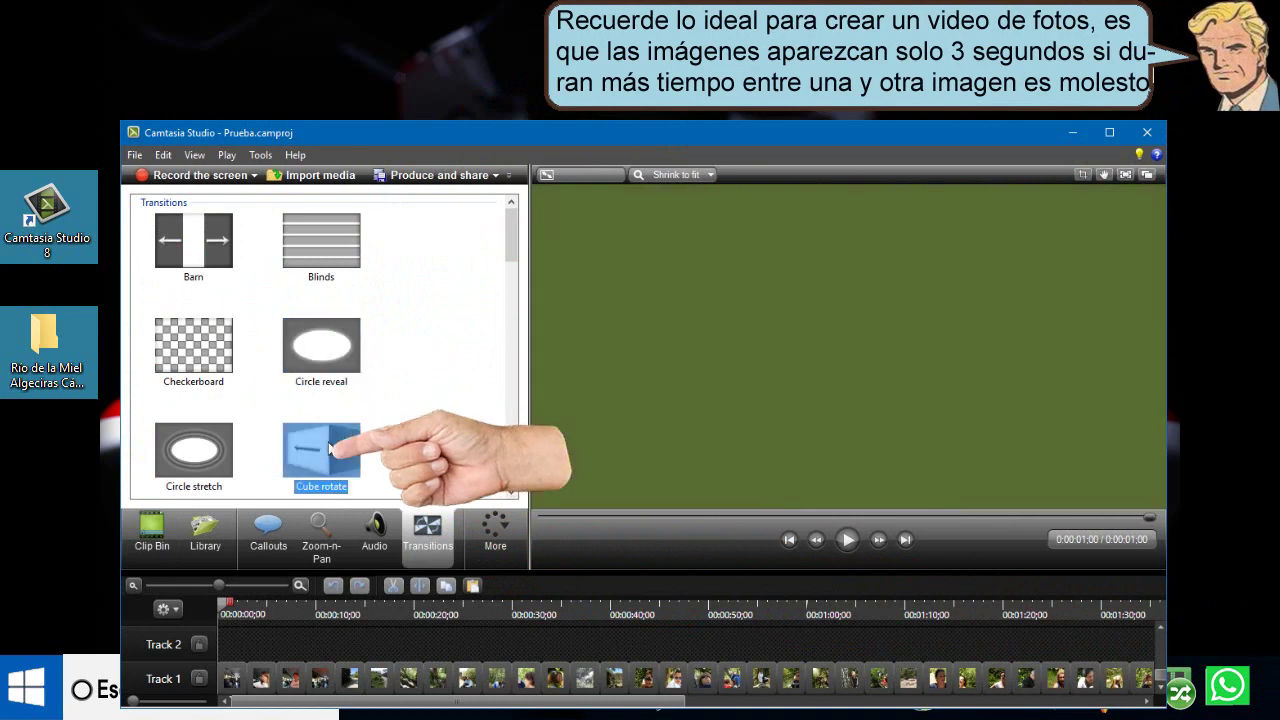
pyautogui.click(199, 450)
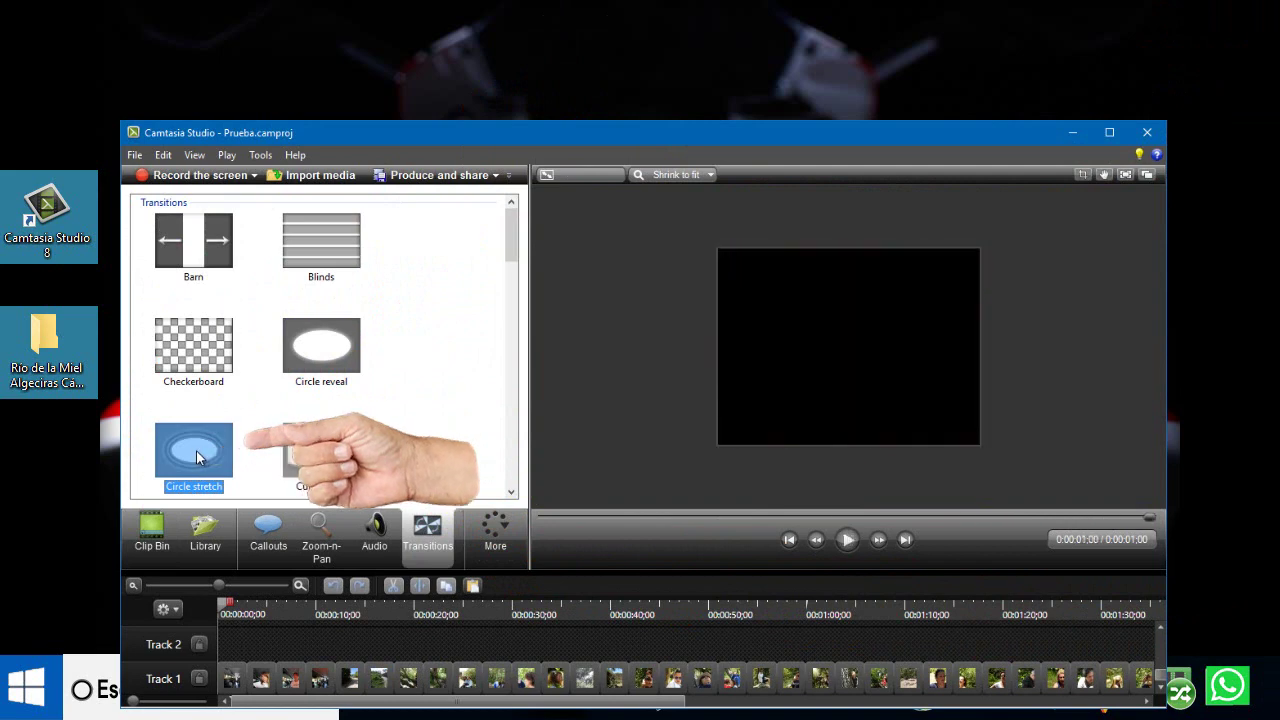
# Step: Apply the Circle reveal transition between the opening photos on Track 1 and play the preview
pyautogui.click(312, 351)
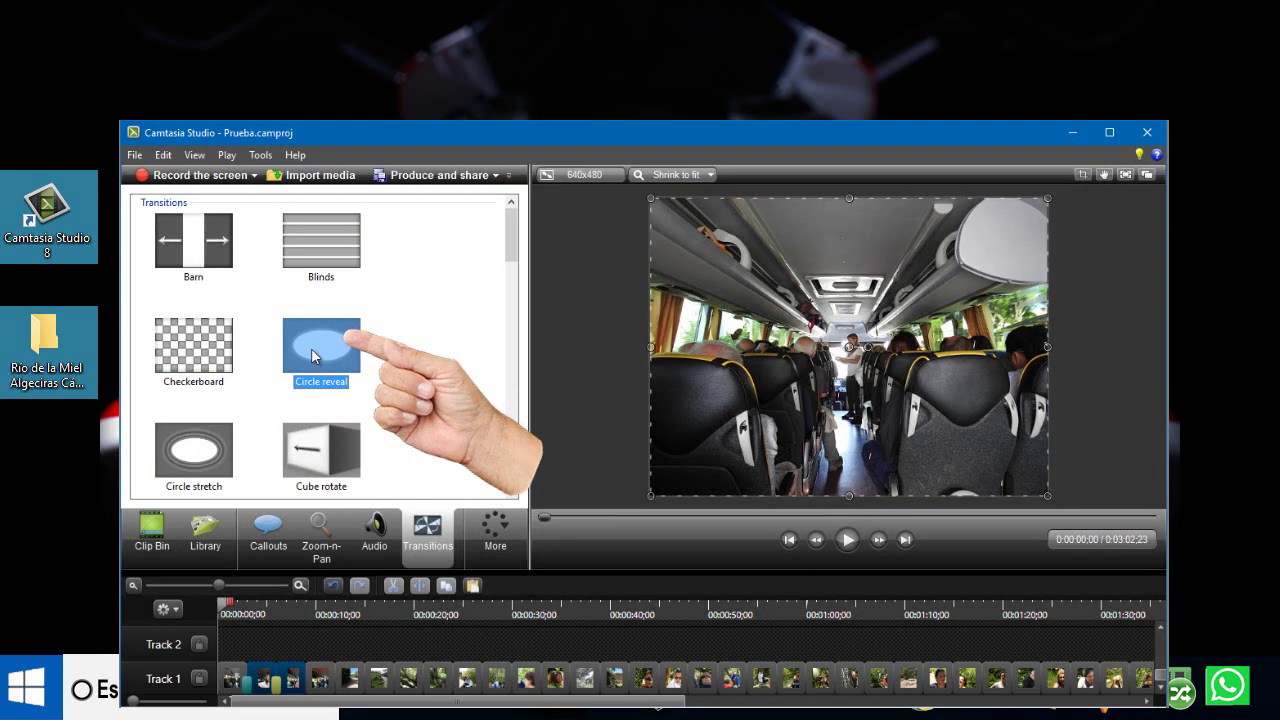
pyautogui.moveTo(311, 348); pyautogui.dragTo(304, 670)
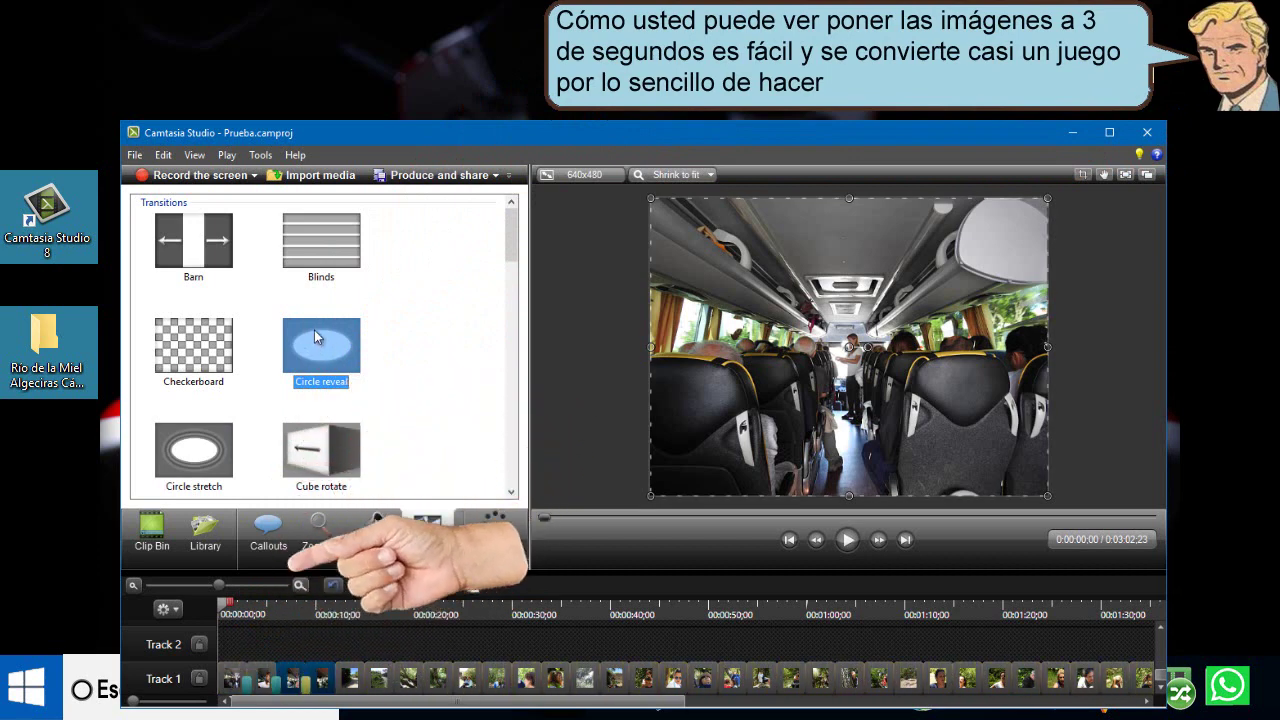
pyautogui.click(345, 672)
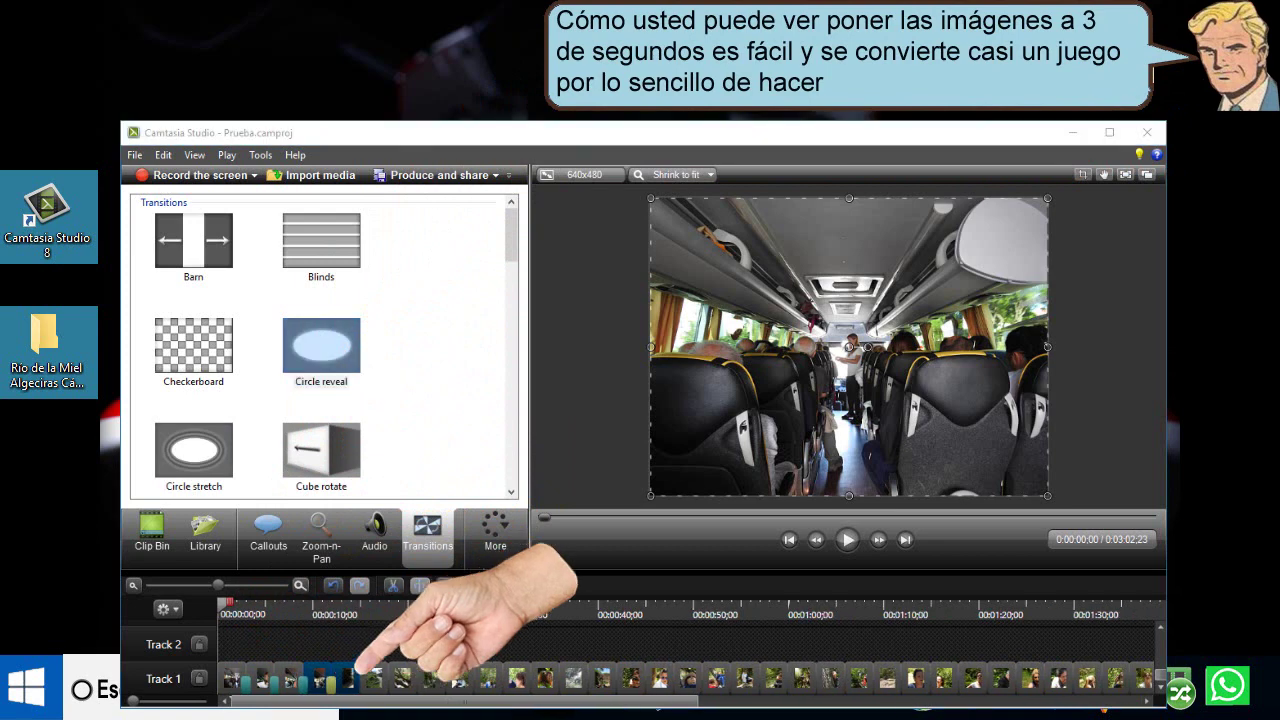
pyautogui.click(848, 540)
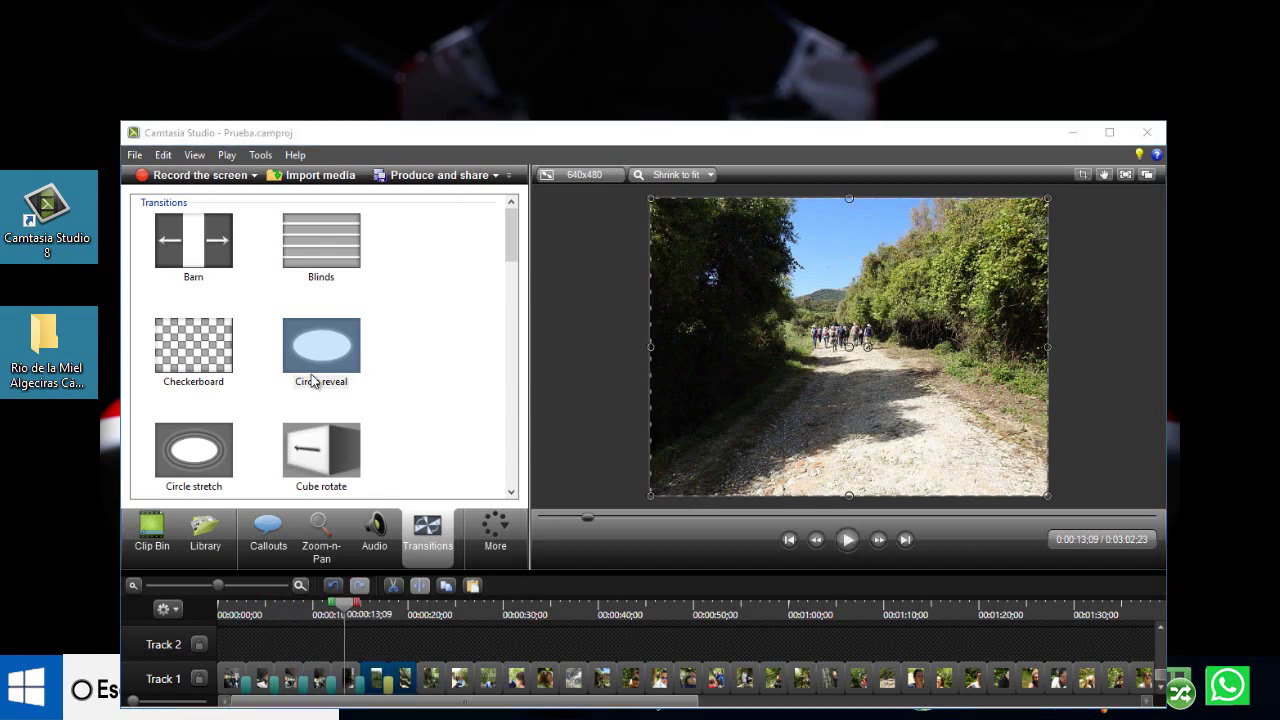
# Step: Continue applying the Circle reveal transition between the following photos along Track 1
pyautogui.moveTo(312, 380); pyautogui.dragTo(429, 468)
pyautogui.moveTo(424, 681); pyautogui.dragTo(389, 545)
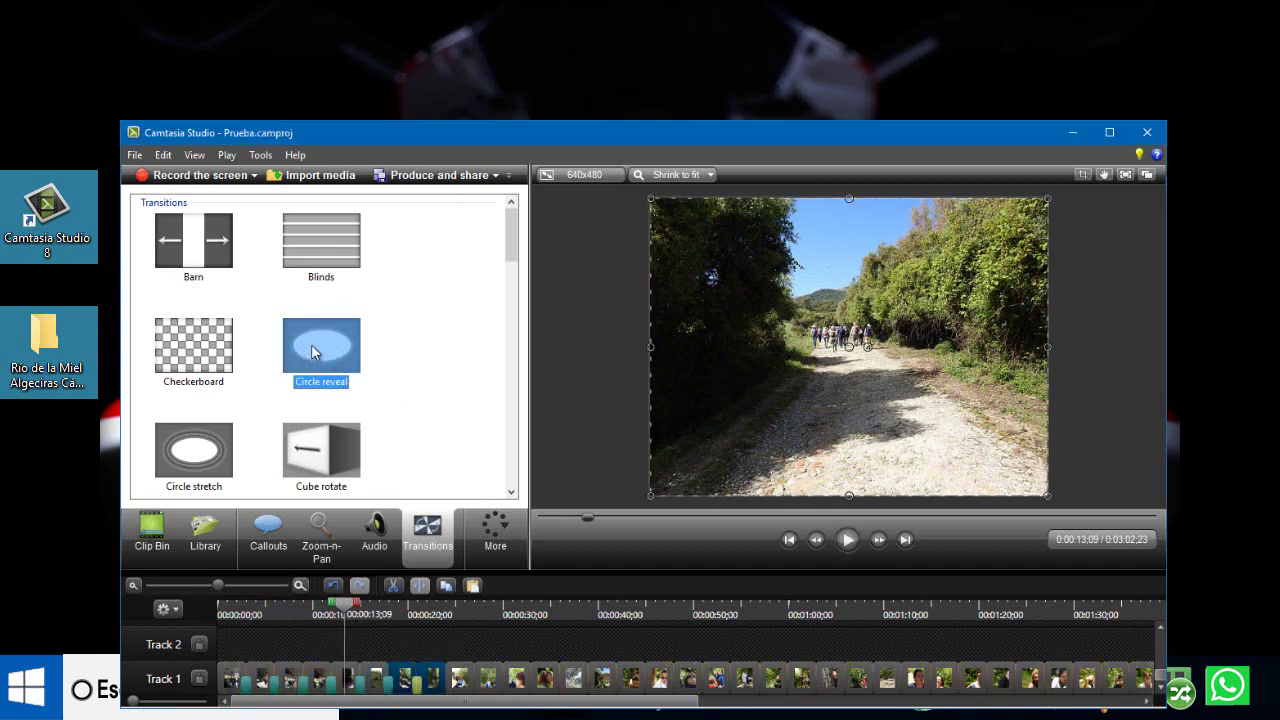
pyautogui.moveTo(313, 352); pyautogui.dragTo(461, 572)
pyautogui.moveTo(447, 678); pyautogui.dragTo(448, 679)
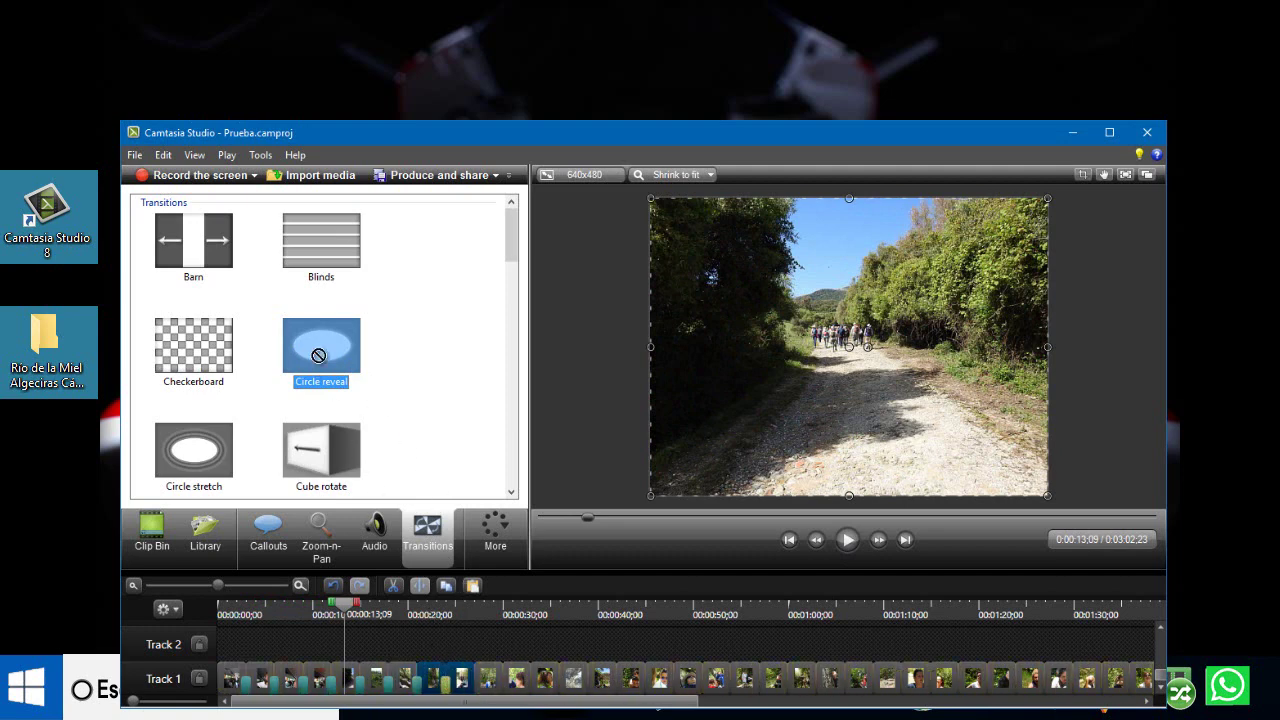
pyautogui.moveTo(318, 355); pyautogui.dragTo(469, 676)
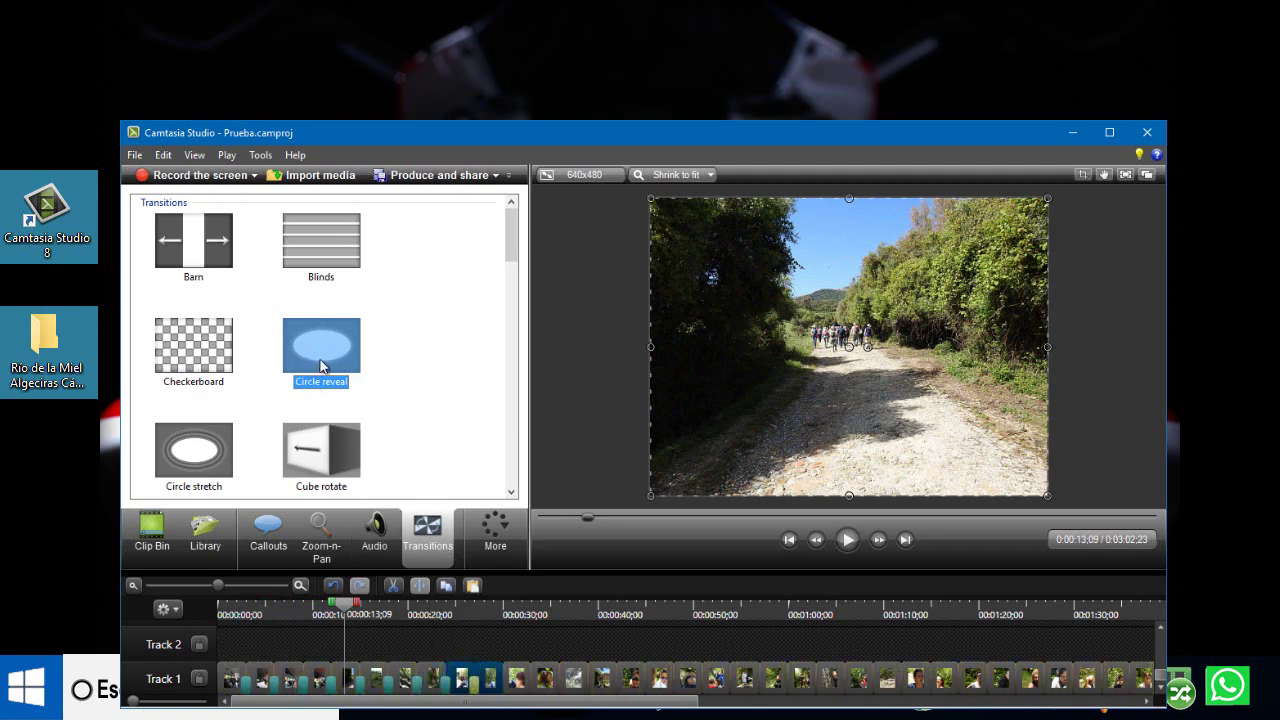
pyautogui.moveTo(321, 366); pyautogui.dragTo(446, 462)
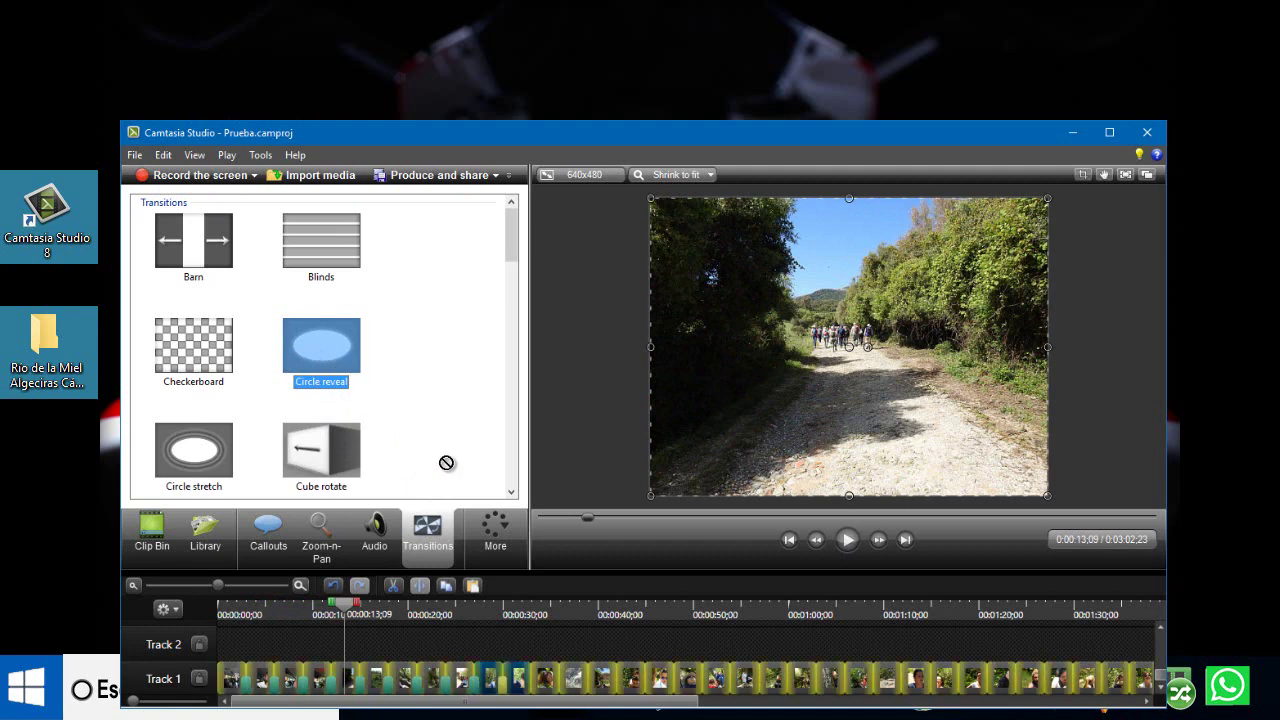
pyautogui.moveTo(540, 667); pyautogui.dragTo(541, 668)
# Step: Add the Careless Whisper audio to Track 2 from the beginning and return the playhead to the start
pyautogui.click(151, 535)
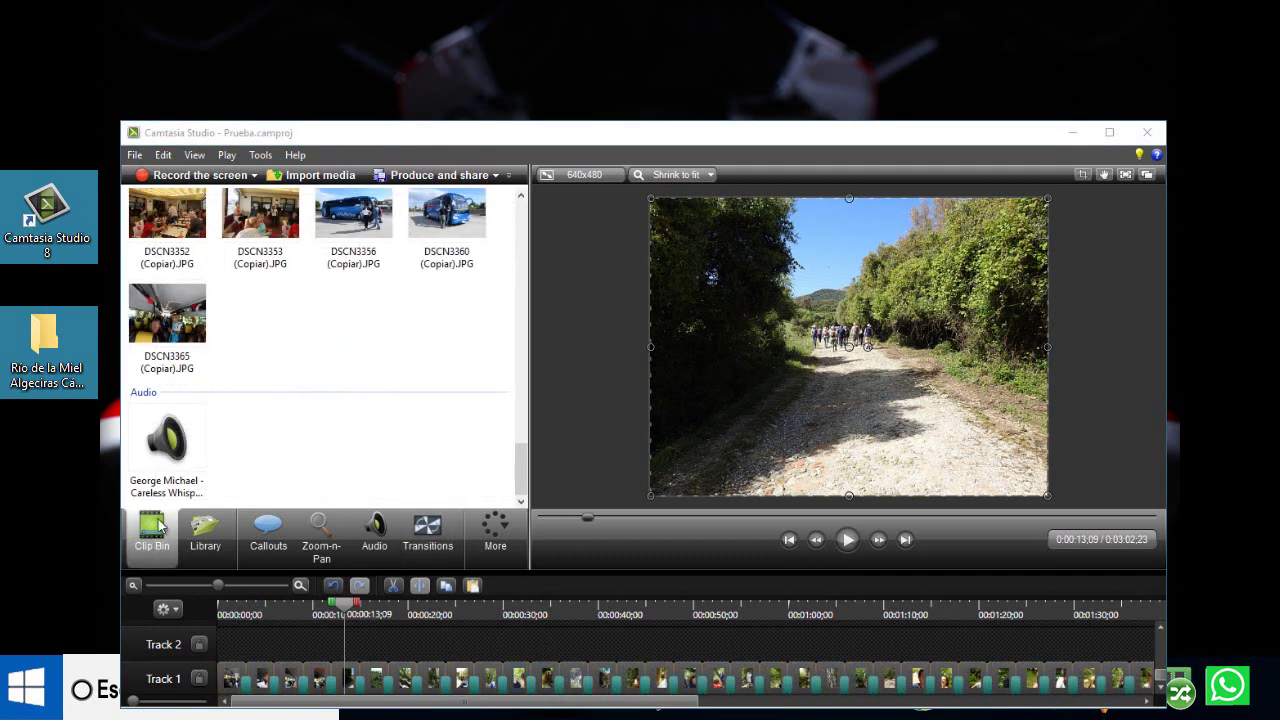
pyautogui.moveTo(166, 450); pyautogui.dragTo(268, 517)
pyautogui.moveTo(285, 660); pyautogui.dragTo(206, 610)
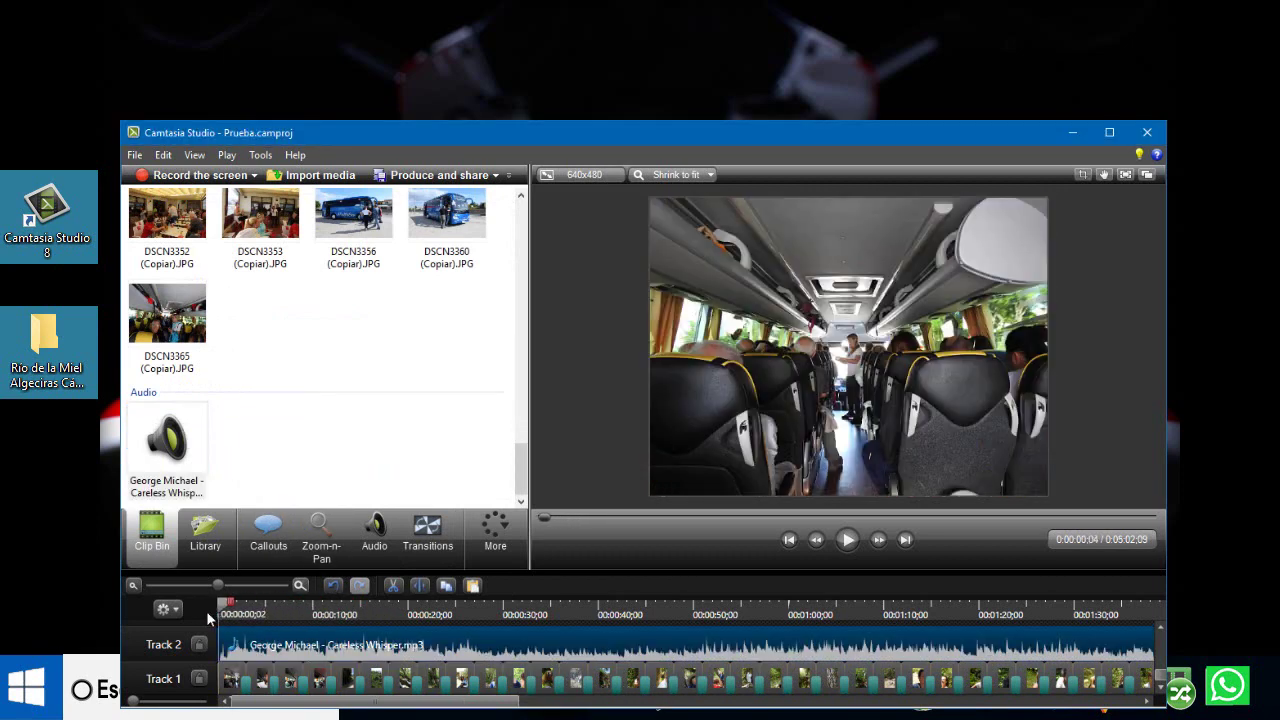
# Step: Add a text callout reading "Río de la Miel Algeciras Cádiz fotos" over the first photo and colour its text light blue
pyautogui.click(269, 533)
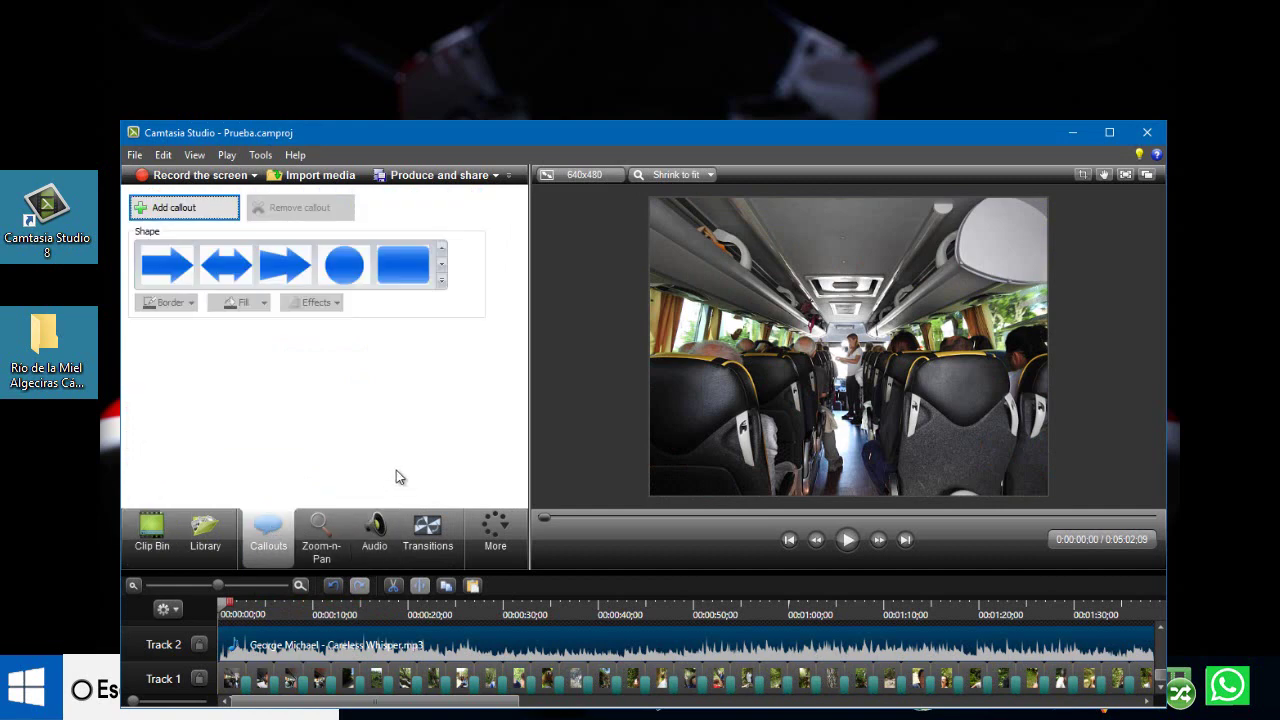
pyautogui.click(443, 282)
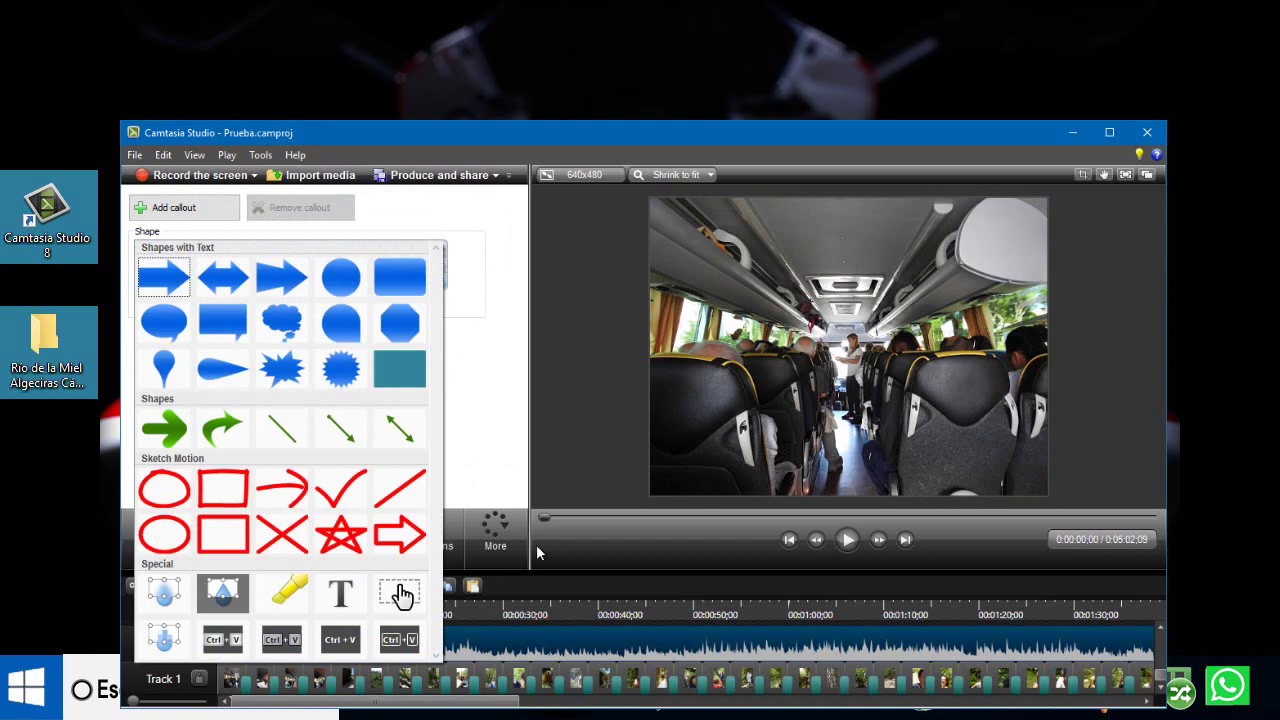
pyautogui.click(340, 593)
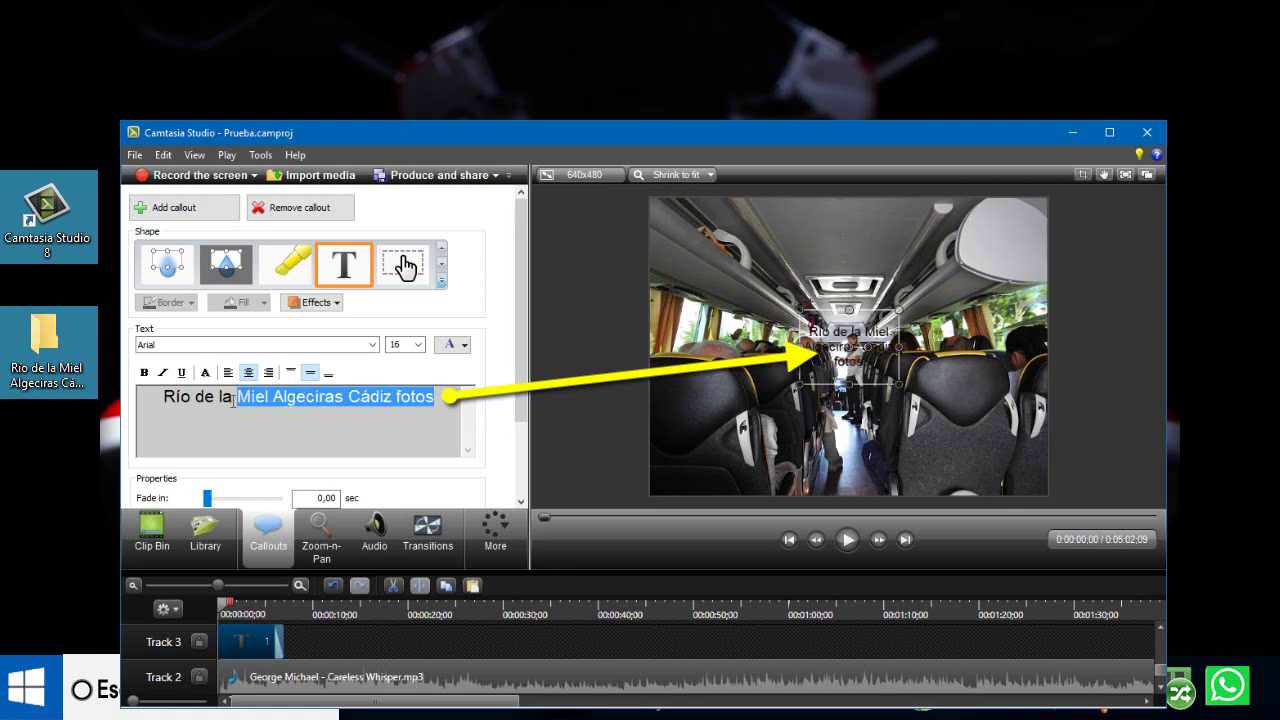
pyautogui.click(464, 346)
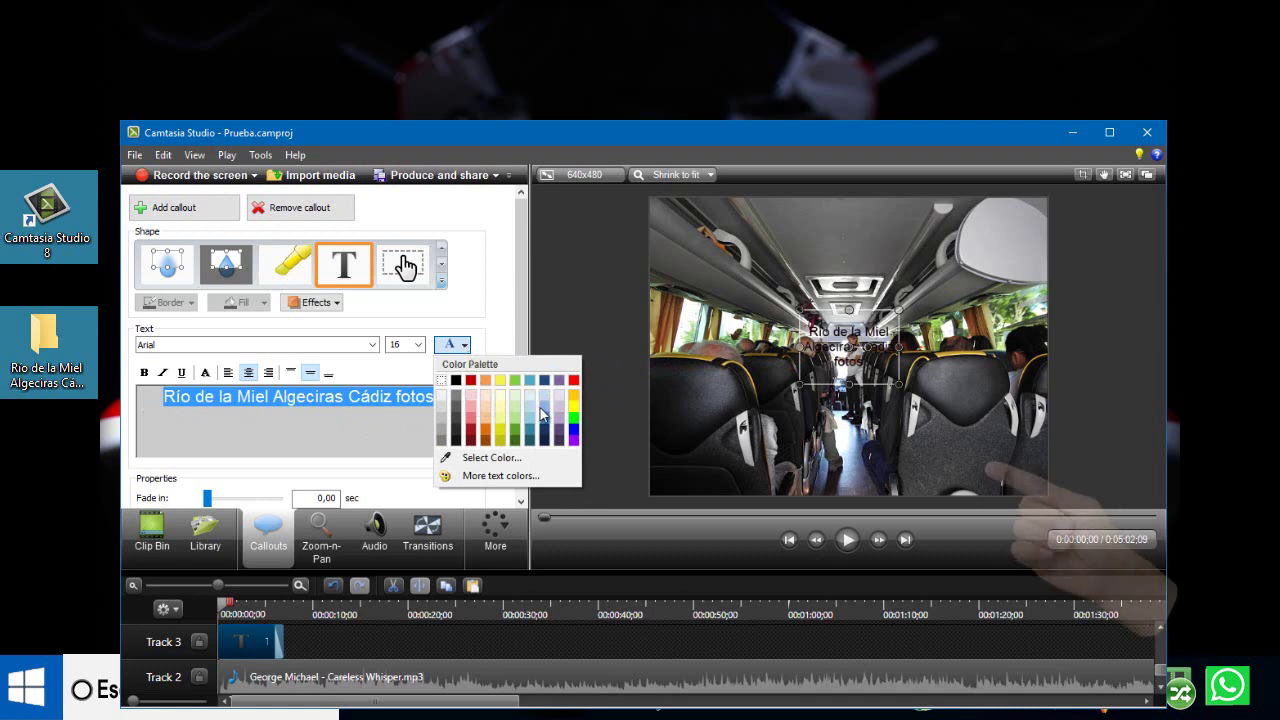
pyautogui.click(536, 400)
# Step: Enlarge the title callout to nearly the full width of the frame and move it up to the frame's upper edge
pyautogui.moveTo(678, 459); pyautogui.dragTo(660, 484)
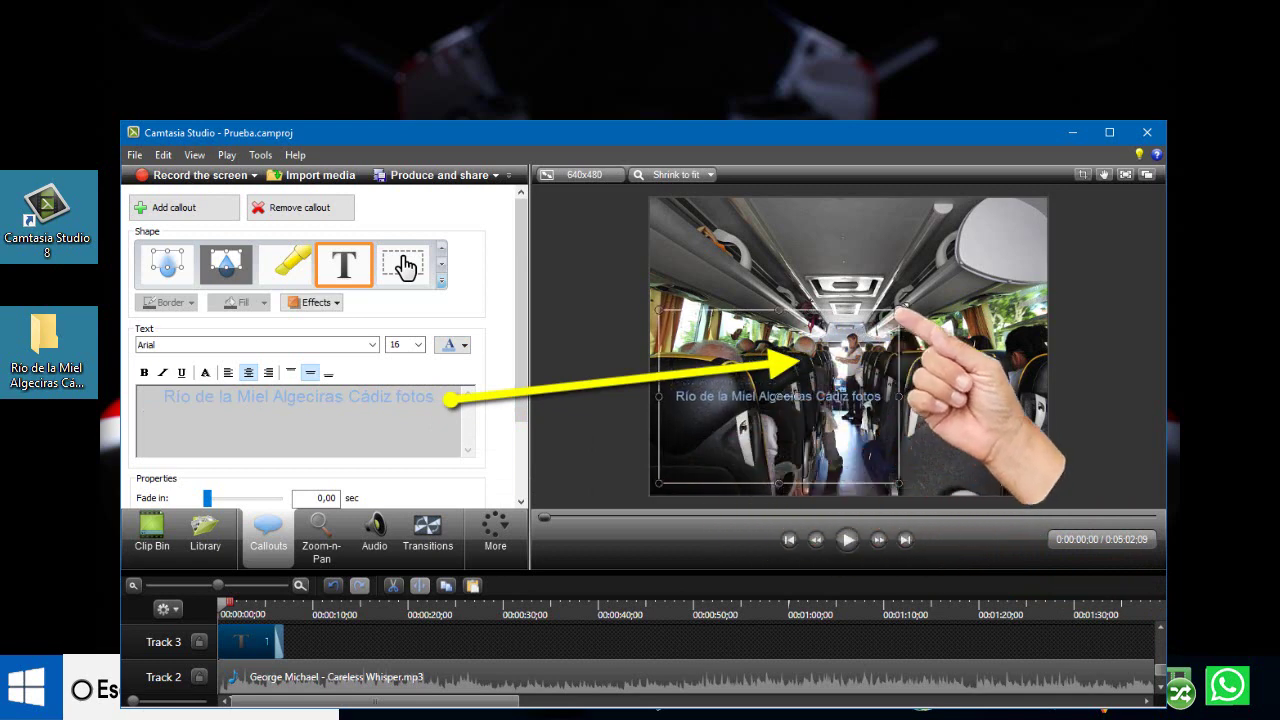
pyautogui.moveTo(899, 311); pyautogui.dragTo(1032, 249)
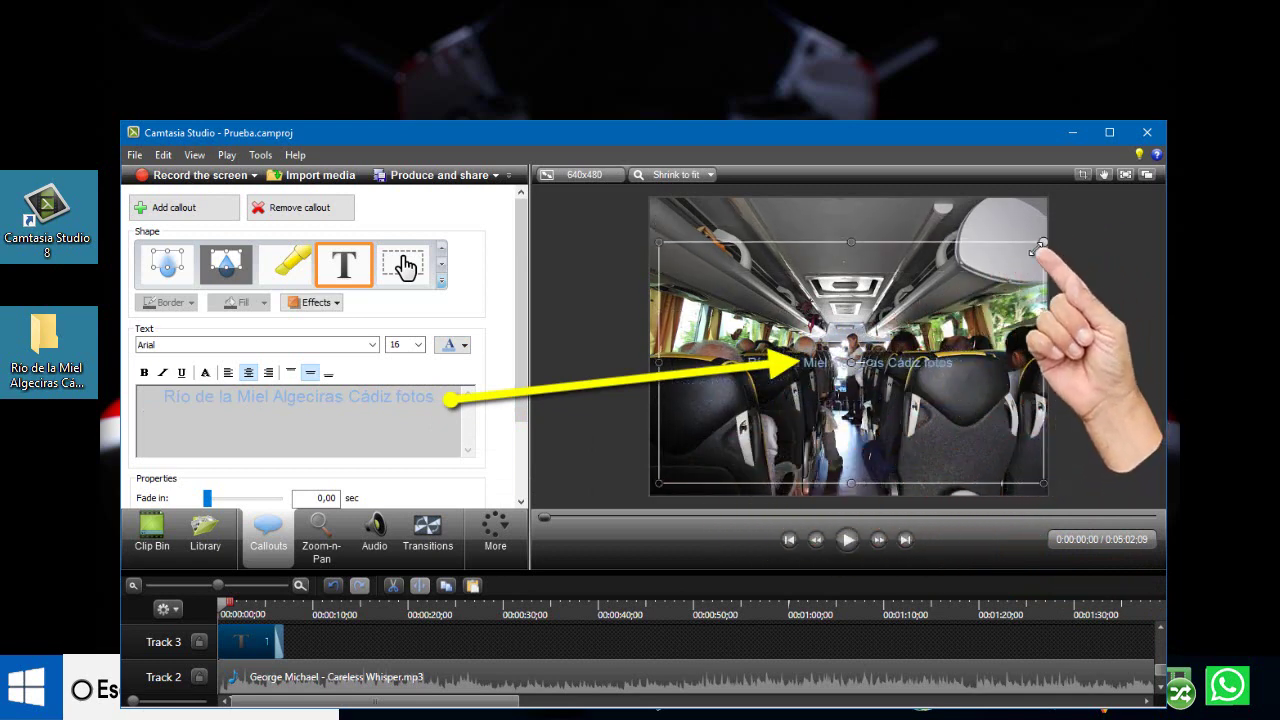
pyautogui.moveTo(934, 295); pyautogui.dragTo(938, 244)
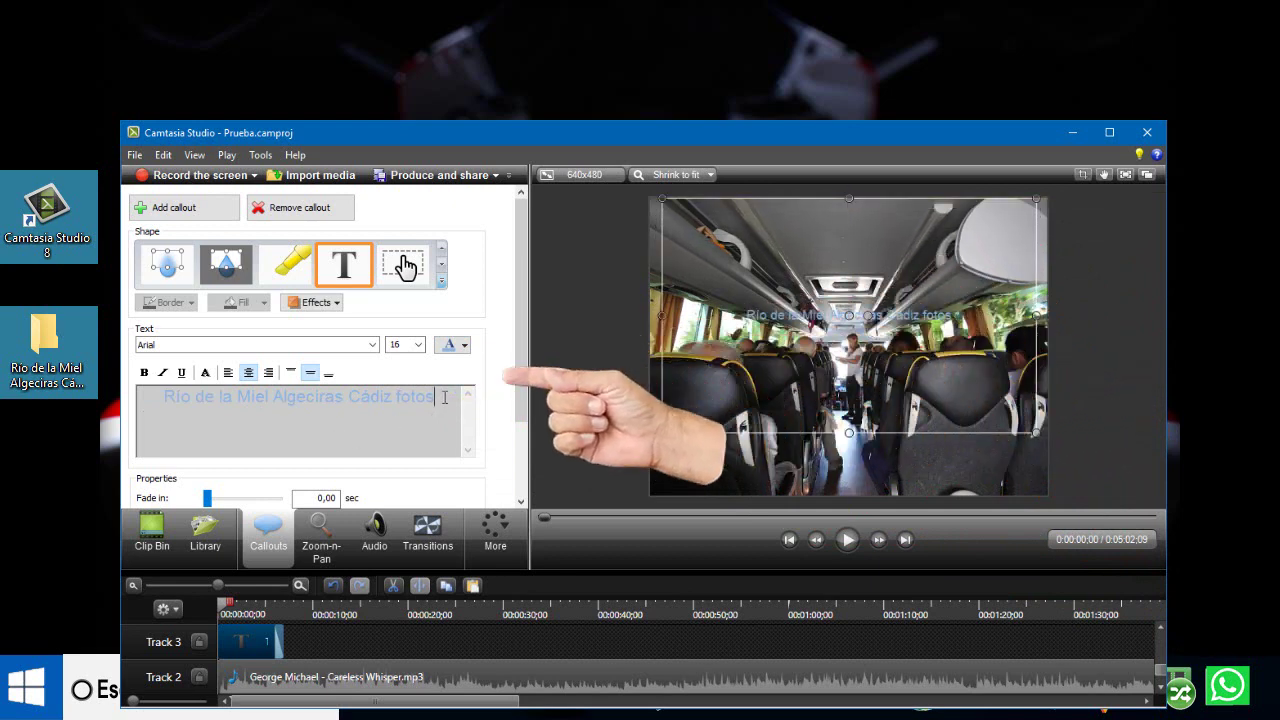
# Step: Set the title's font size to 72, with a fade in of 1,03 sec and a fade out of 1,00 sec
pyautogui.moveTo(442, 400); pyautogui.dragTo(170, 410)
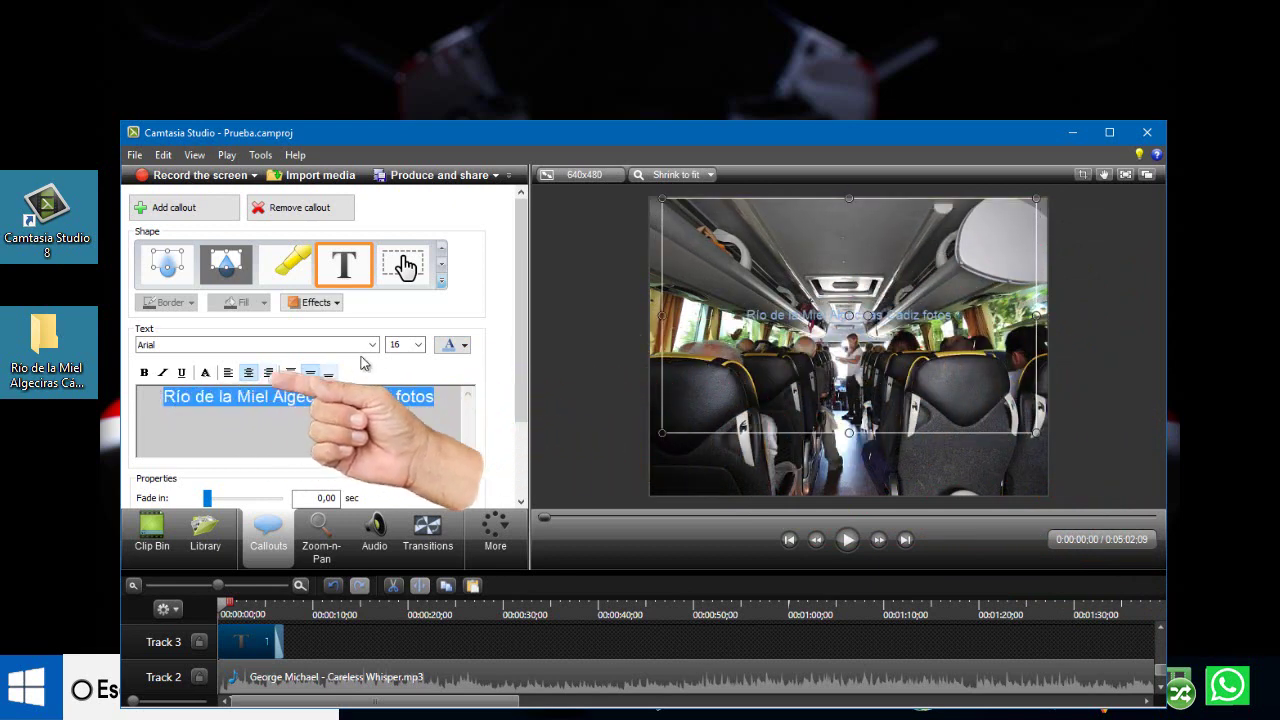
pyautogui.click(418, 344)
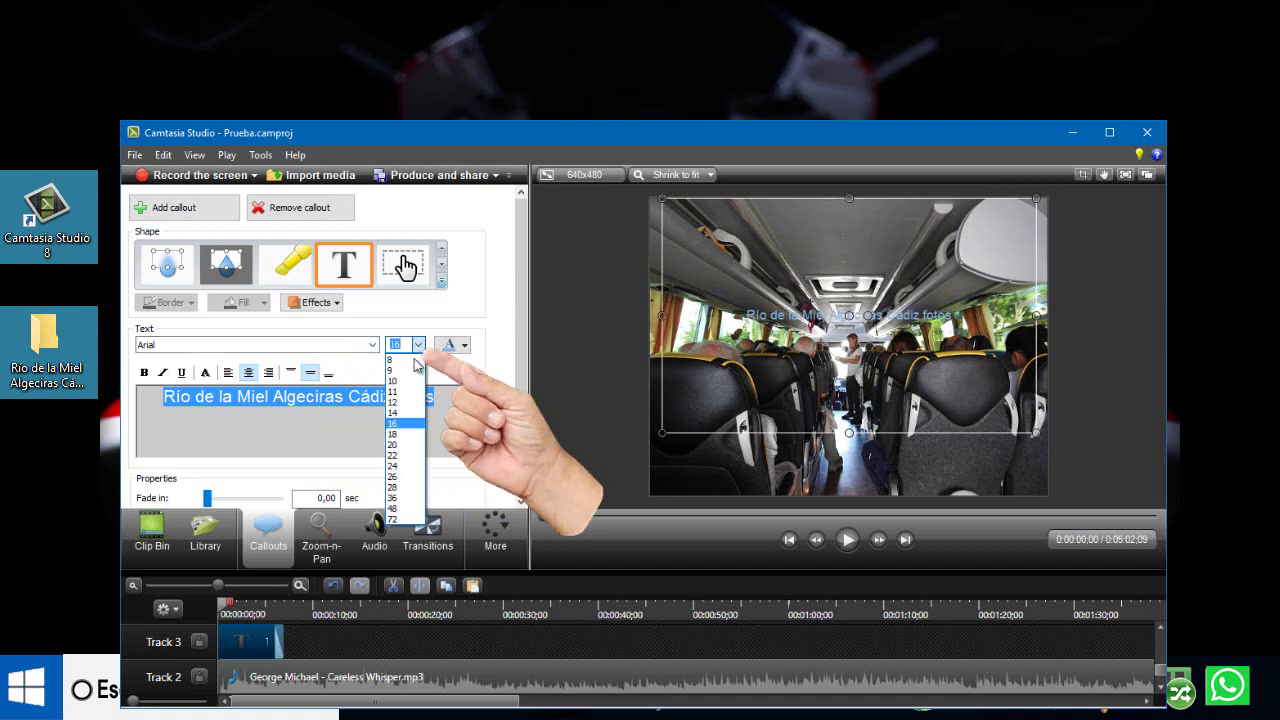
pyautogui.click(392, 519)
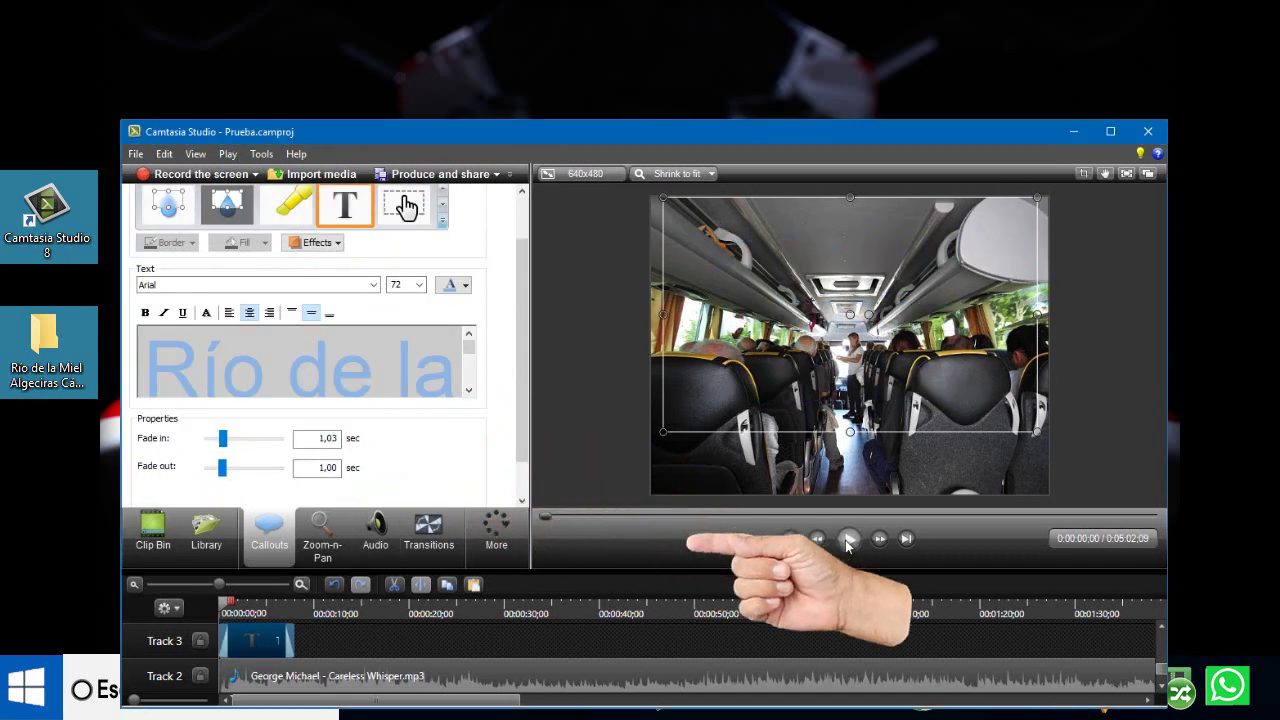
# Step: Play back the video and start producing it with the "MP4 with video player (up to 480p)" preset, up to the file name and folder settings
pyautogui.click(846, 540)
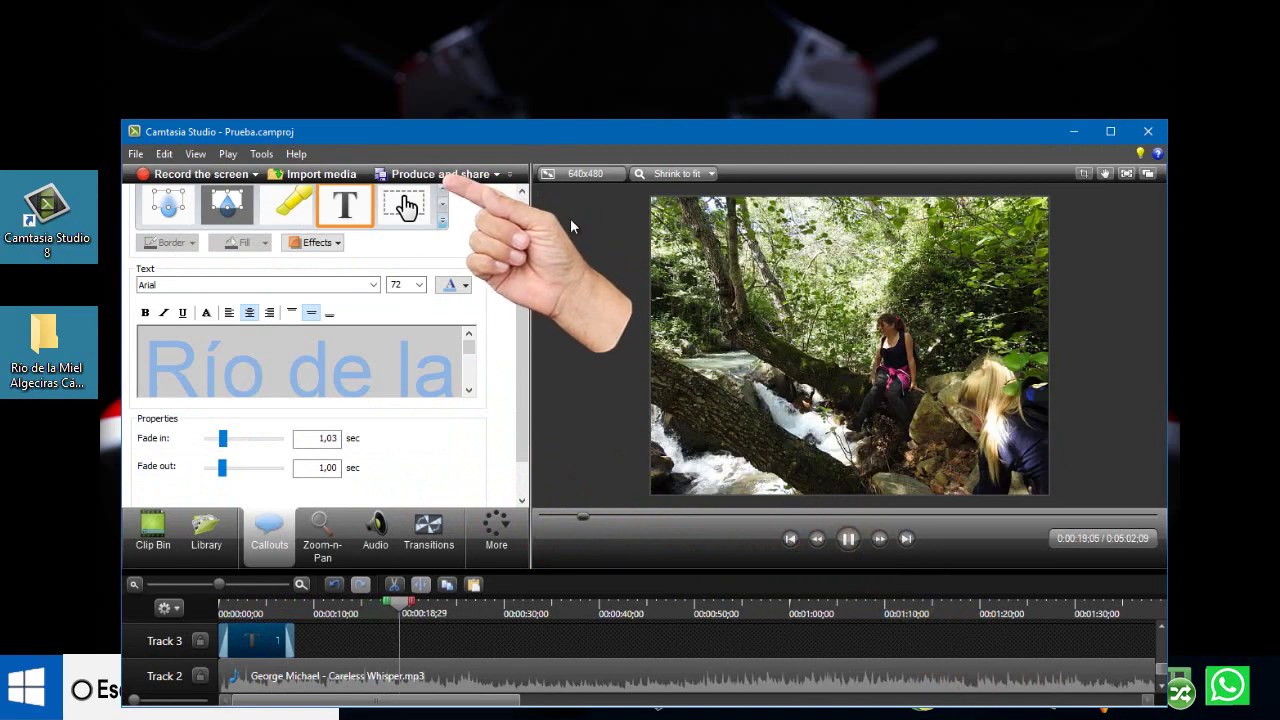
pyautogui.click(496, 175)
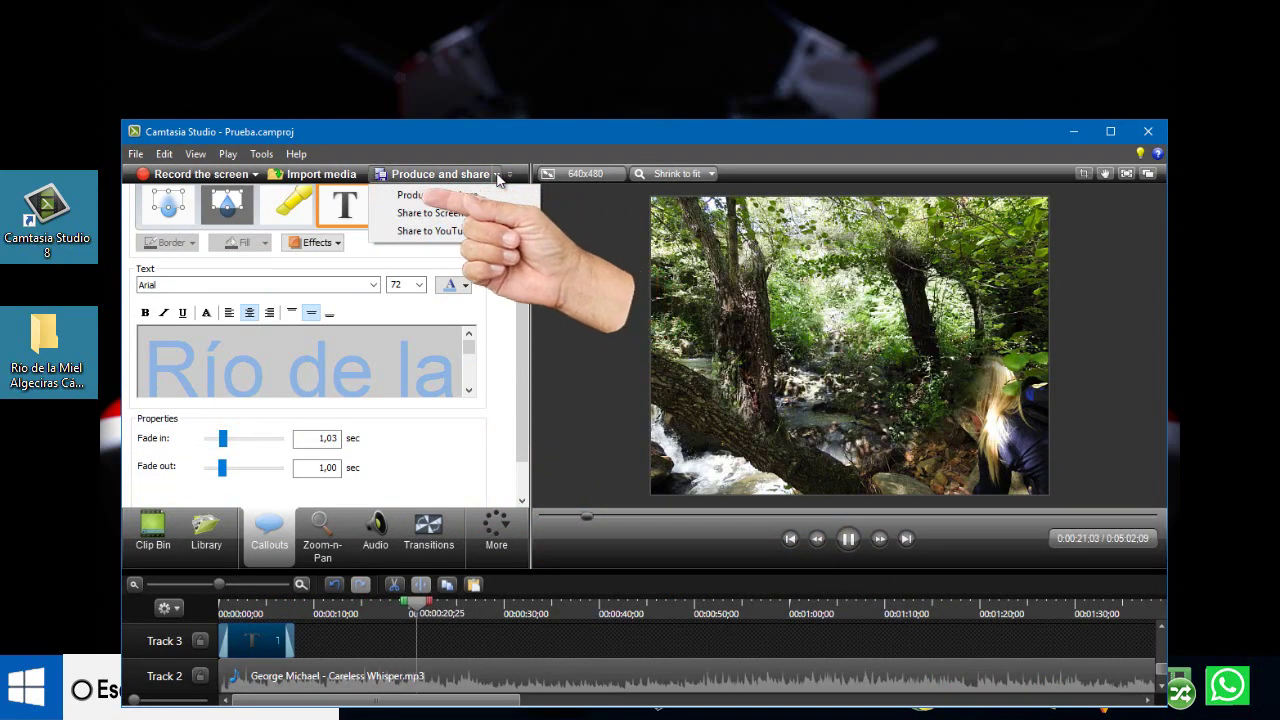
pyautogui.click(488, 195)
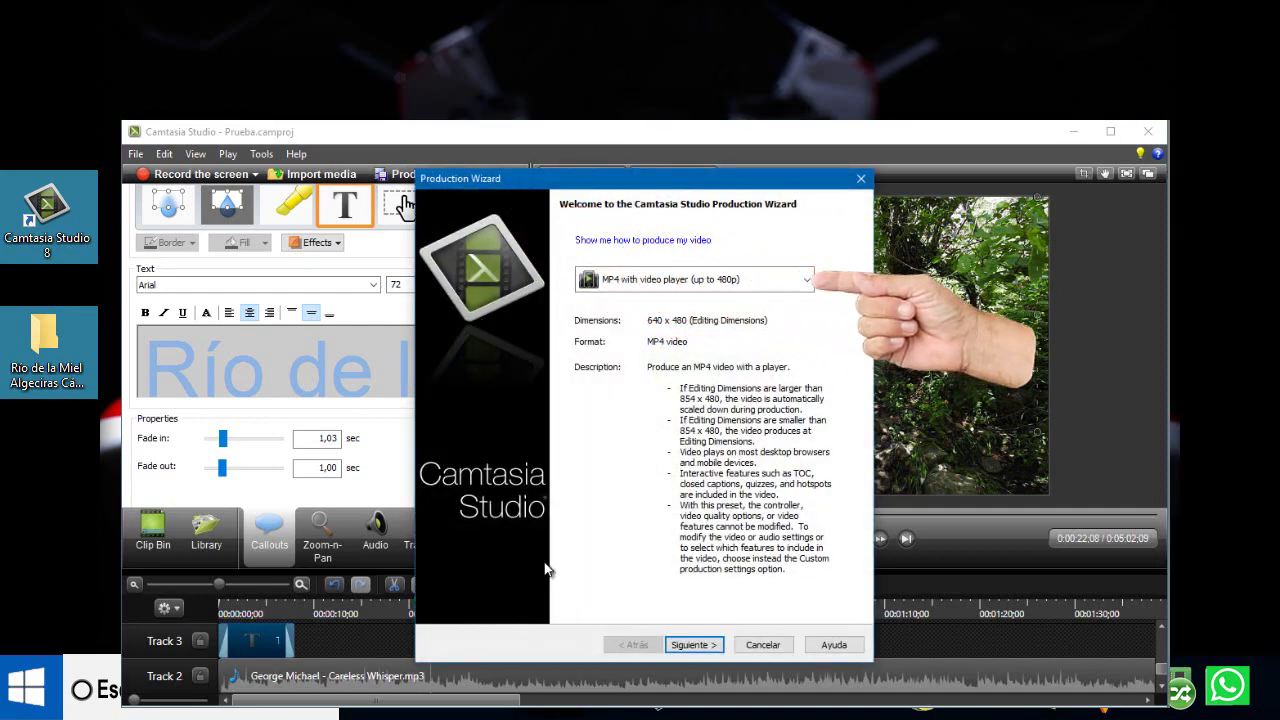
pyautogui.click(688, 645)
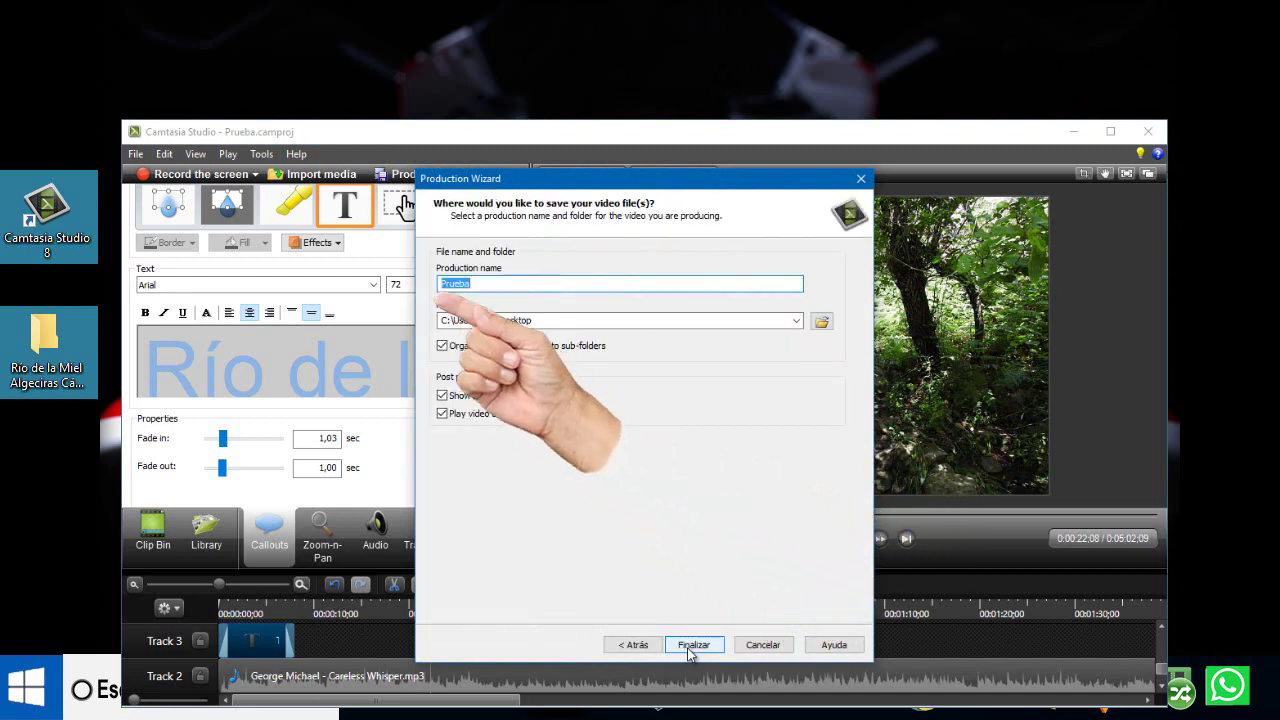